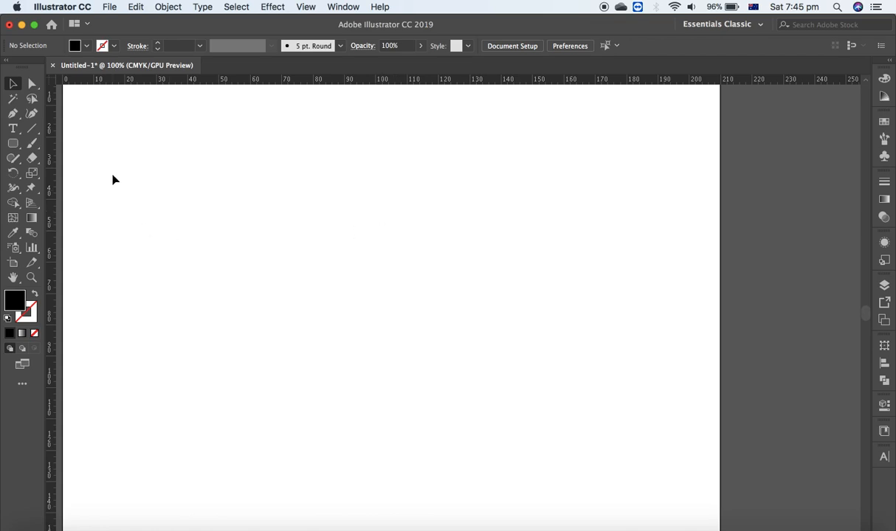
Draw a black rectangle about 91 mm wide and 46 mm high in the upper part of the artboard.
left_click(13, 143)
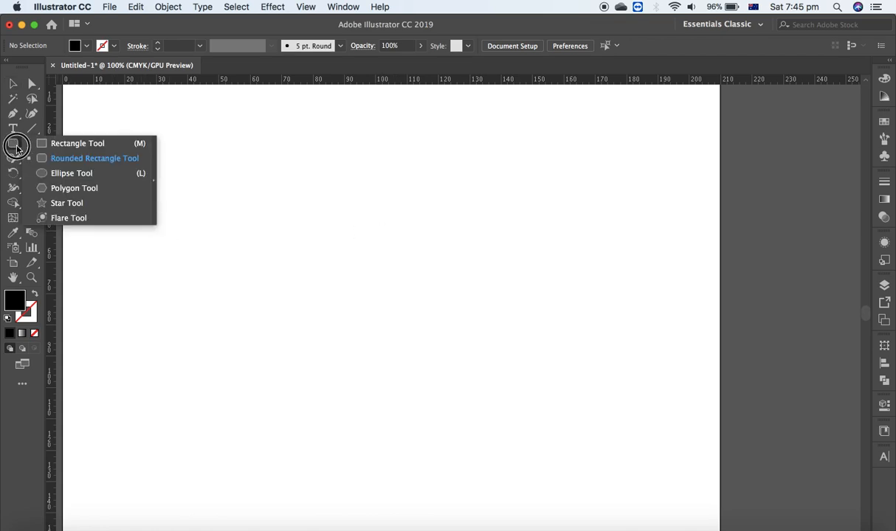
left_click(78, 144)
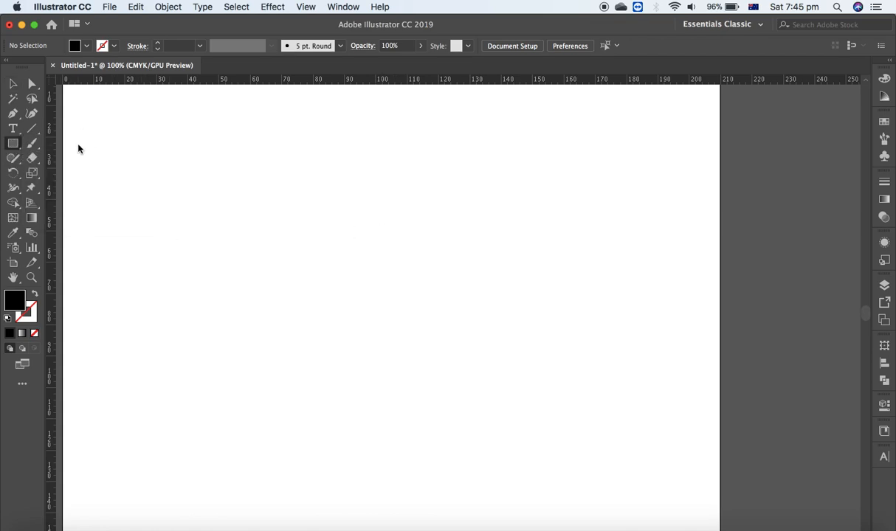
left_click_drag(209, 157, 501, 297)
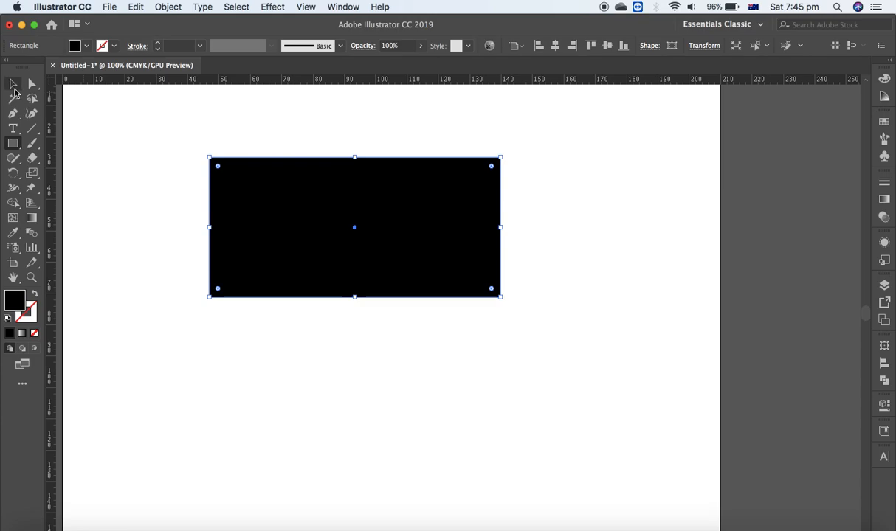
left_click(13, 85)
left_click_drag(439, 234, 443, 214)
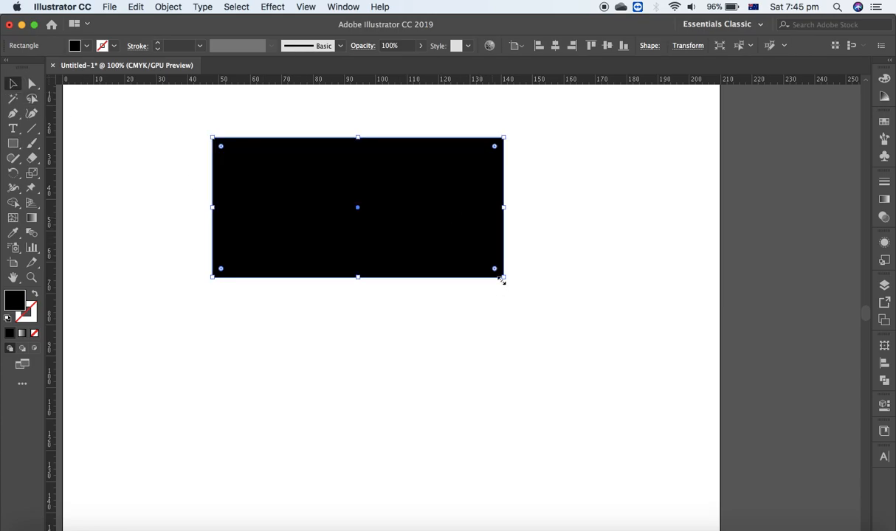
left_click_drag(503, 278, 498, 284)
left_click(586, 237)
Duplicate the black rectangle, shrink the copy to about 83 by 40 mm and centre it horizontally inside the original, leaving a thicker lower border.
left_click(334, 234)
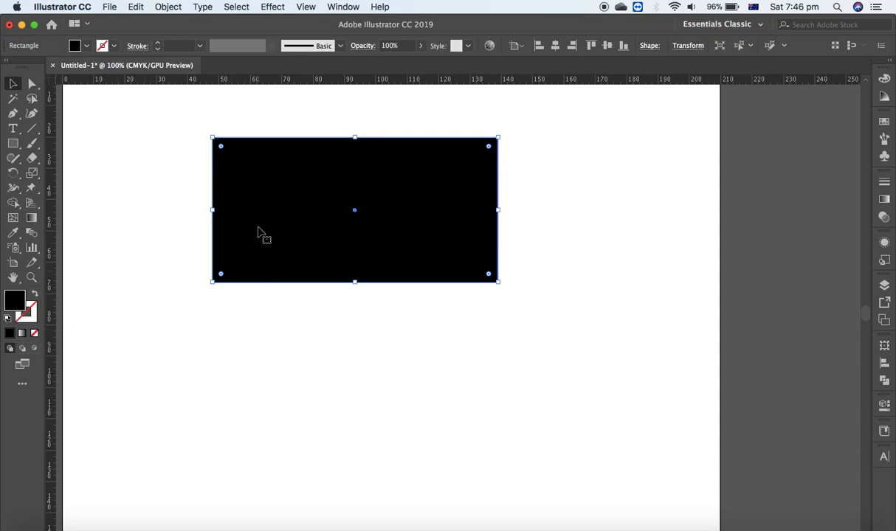
key("super+v")
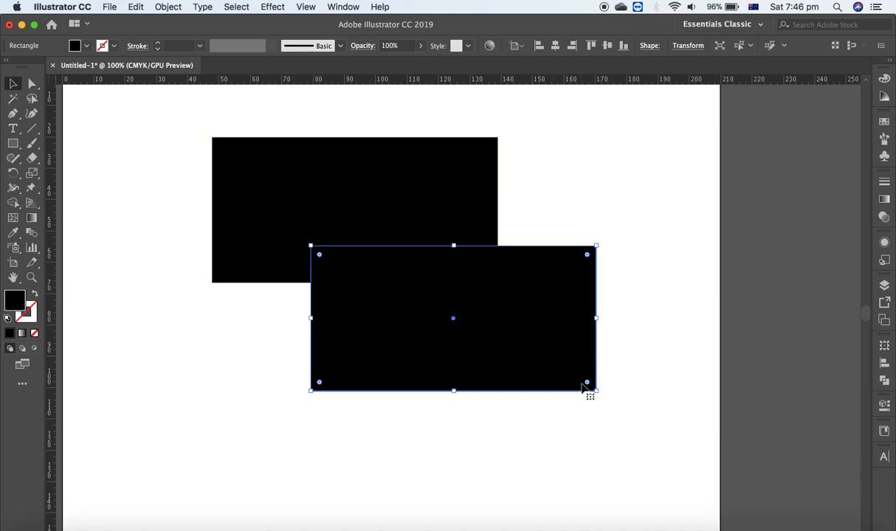
left_click_drag(596, 390, 548, 366)
left_click(501, 313)
left_click_drag(501, 313, 415, 212)
left_click_drag(462, 266, 487, 272)
left_click(408, 343)
mouse_move(396, 222)
left_mouse_down()
mouse_move(392, 262)
mouse_move(386, 226)
mouse_move(397, 220)
left_mouse_up()
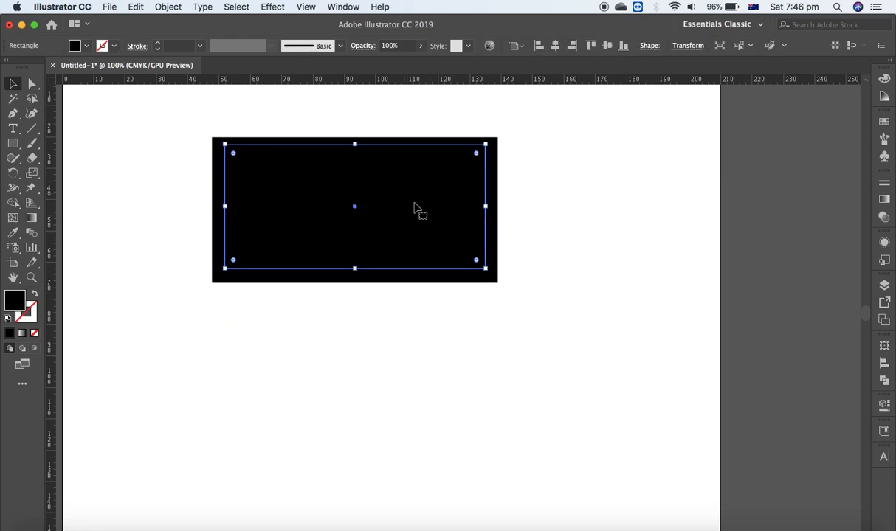
Examine the view options for Smart Guides and for showing or hiding the rulers.
left_click(305, 7)
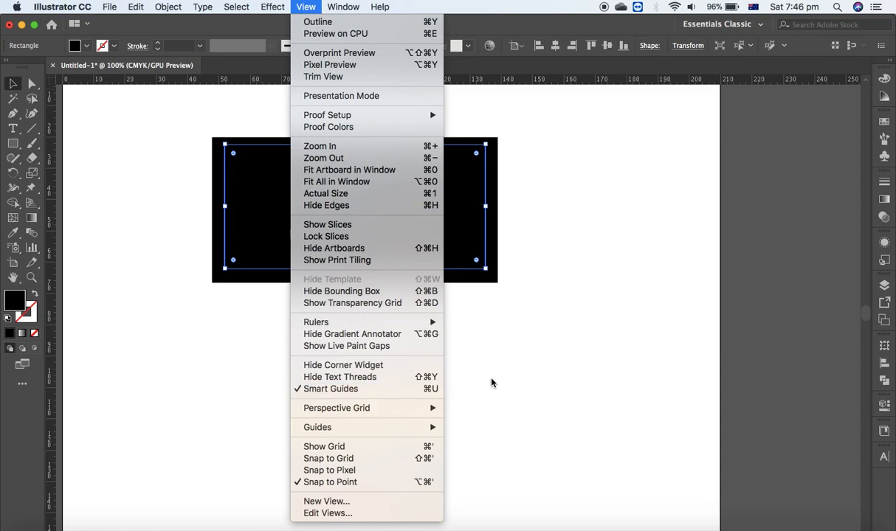
left_click(512, 364)
left_click(474, 386)
left_click(373, 215)
left_click(402, 102)
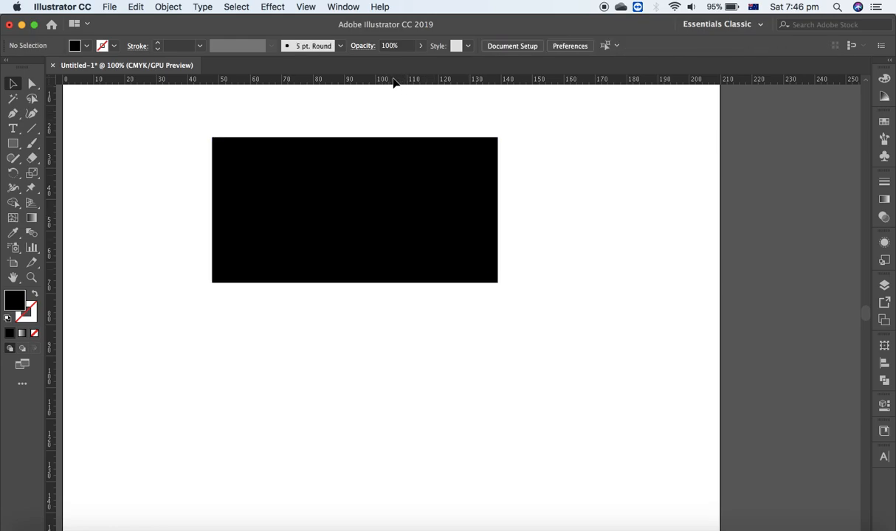
left_click(306, 7)
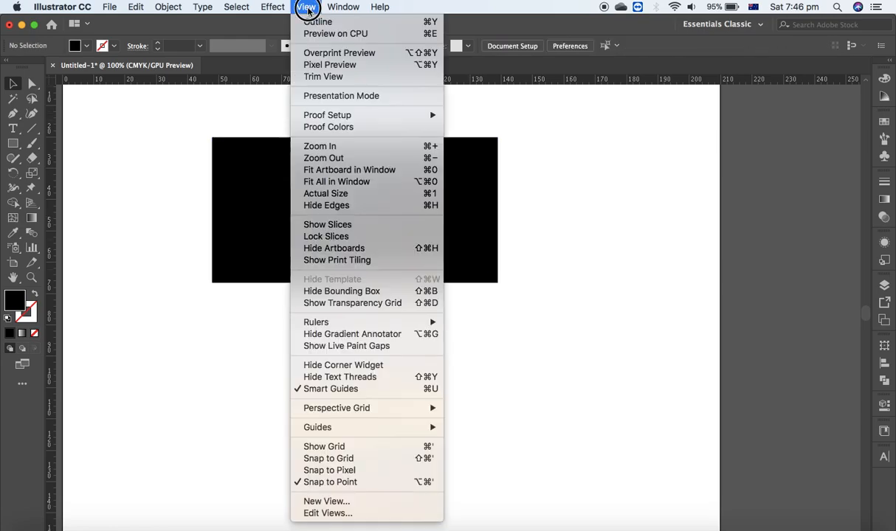
mouse_move(323, 328)
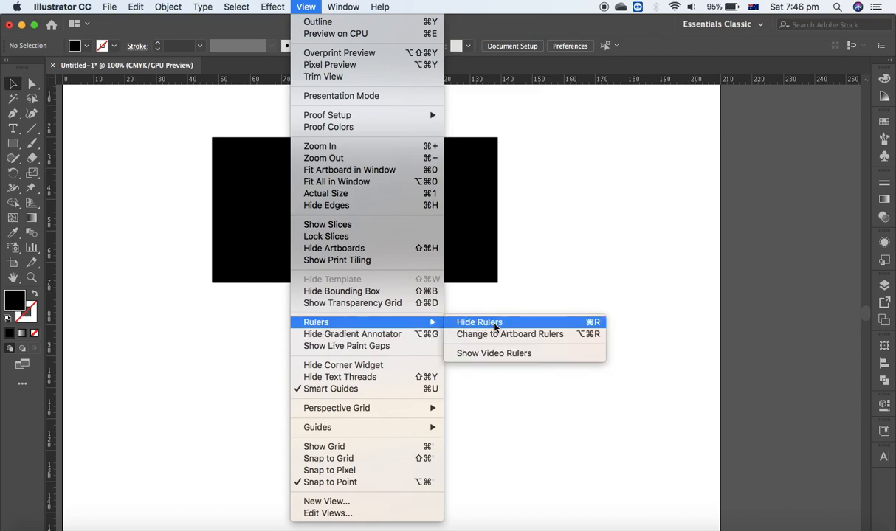
left_click(586, 253)
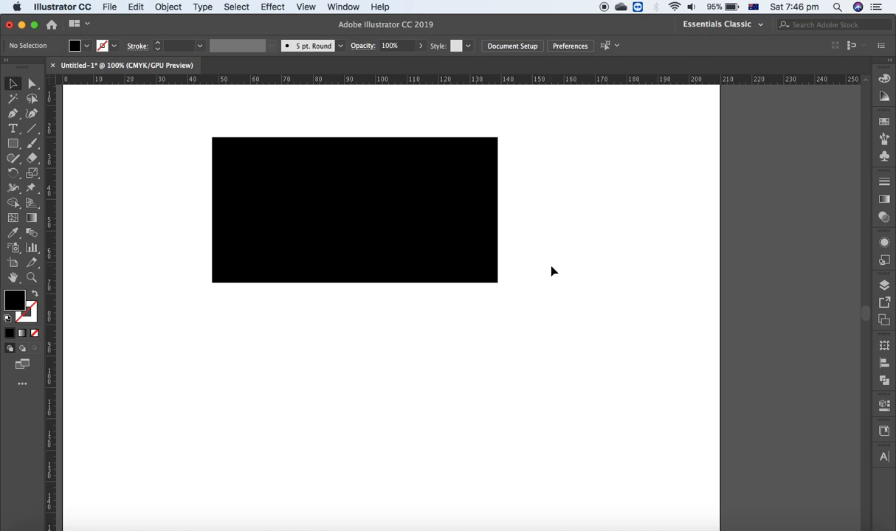
Fill the inner rectangle with white using the Color swatches so it forms the monitor's screen.
left_click(394, 191)
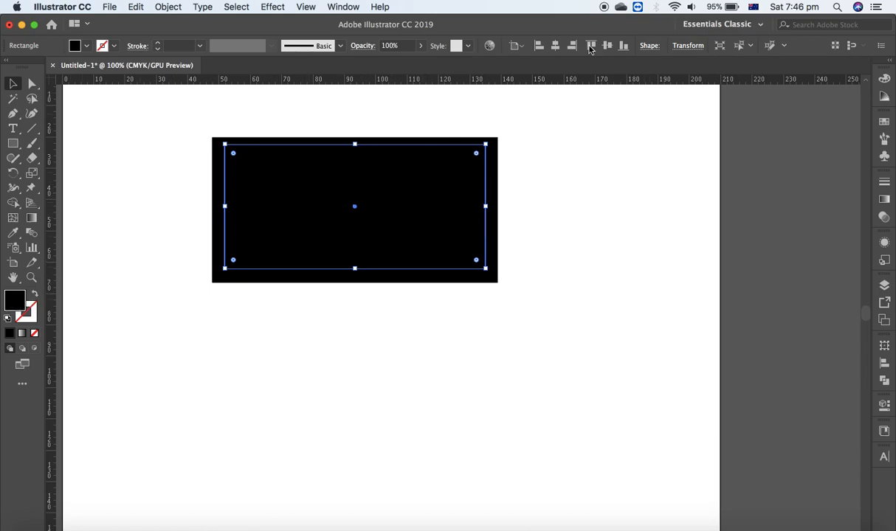
left_click(341, 7)
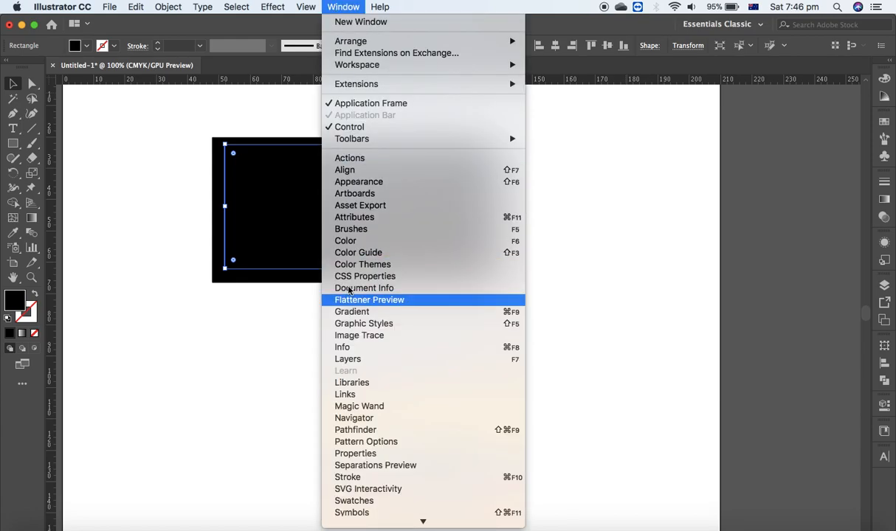
left_click(345, 241)
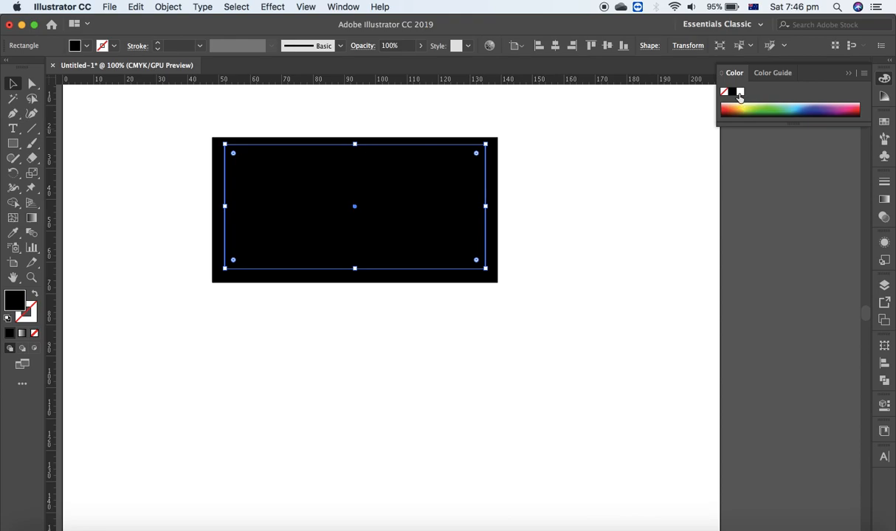
left_click(740, 92)
left_click(339, 8)
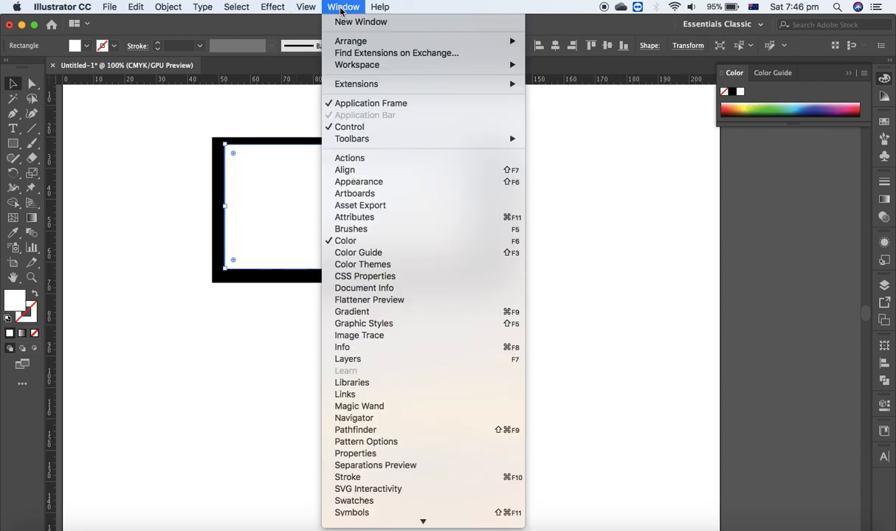
left_click(626, 292)
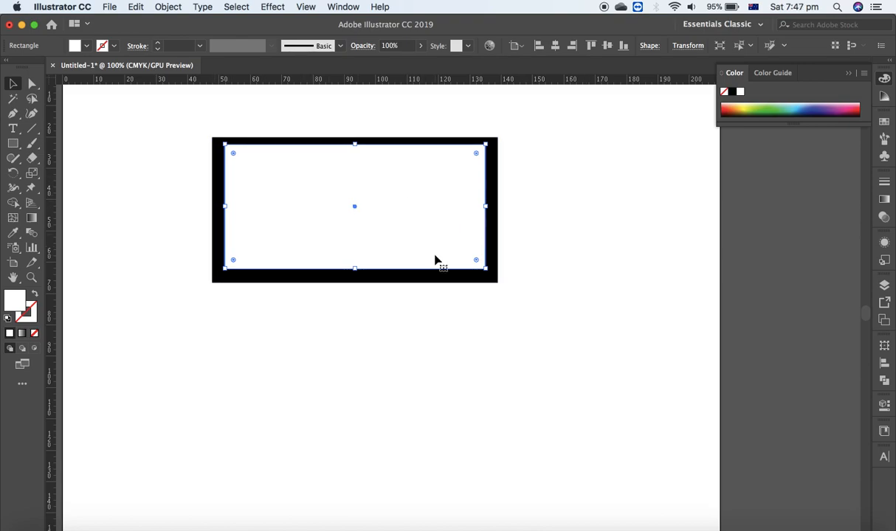
left_click(412, 341)
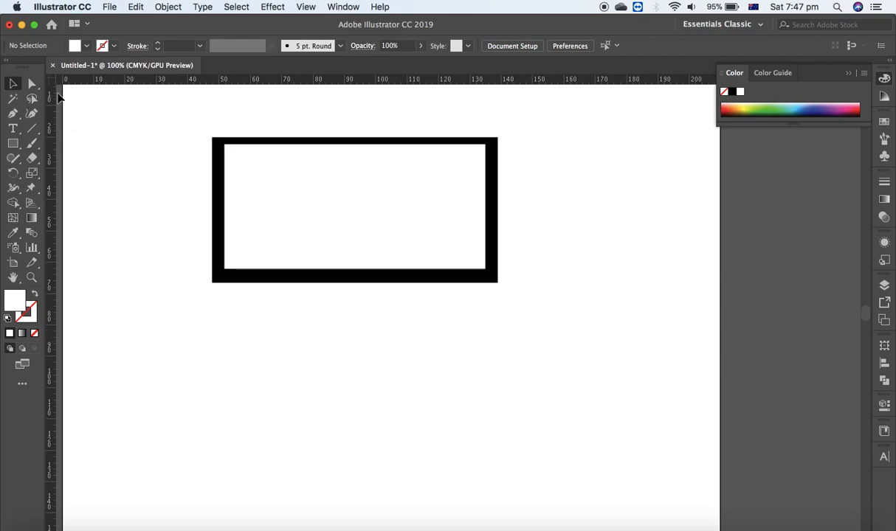
Draw a rounded rectangle about 13 mm wide and 25 mm high, centred horizontally across the monitor's lower border as the stand.
left_click_drag(13, 143, 103, 159)
mouse_move(329, 256)
left_mouse_down()
mouse_move(360, 301)
mouse_move(361, 334)
mouse_move(370, 331)
left_mouse_up()
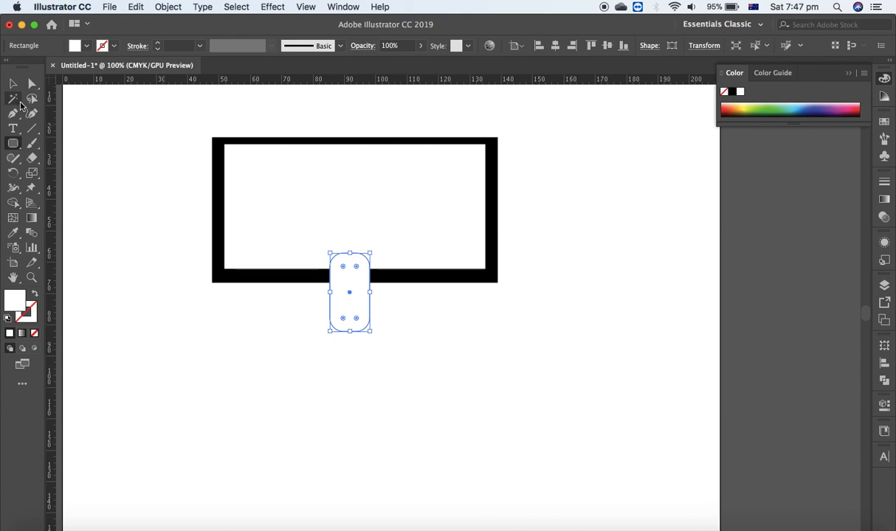
left_click(12, 84)
left_click(360, 289)
mouse_move(360, 289)
left_mouse_down()
mouse_move(363, 297)
mouse_move(363, 276)
left_mouse_up()
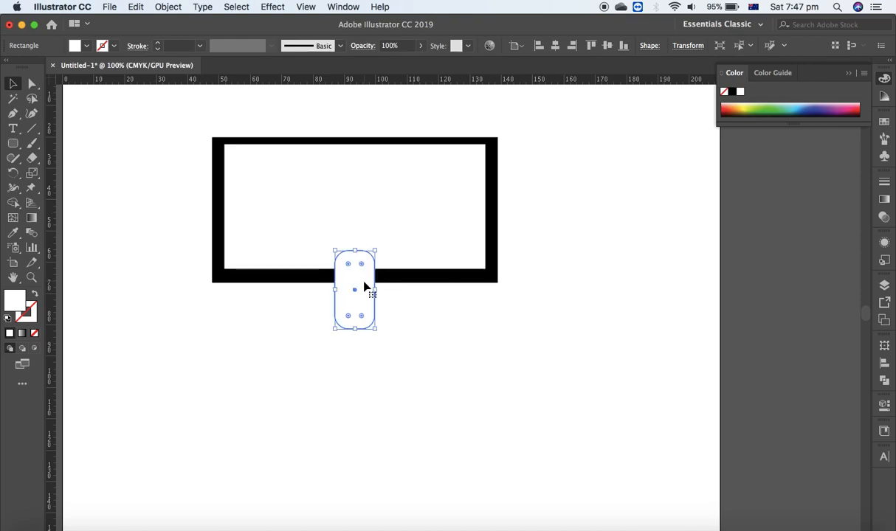
Give the rounded stand a black fill and a 4 pt white stroke.
left_click(731, 93)
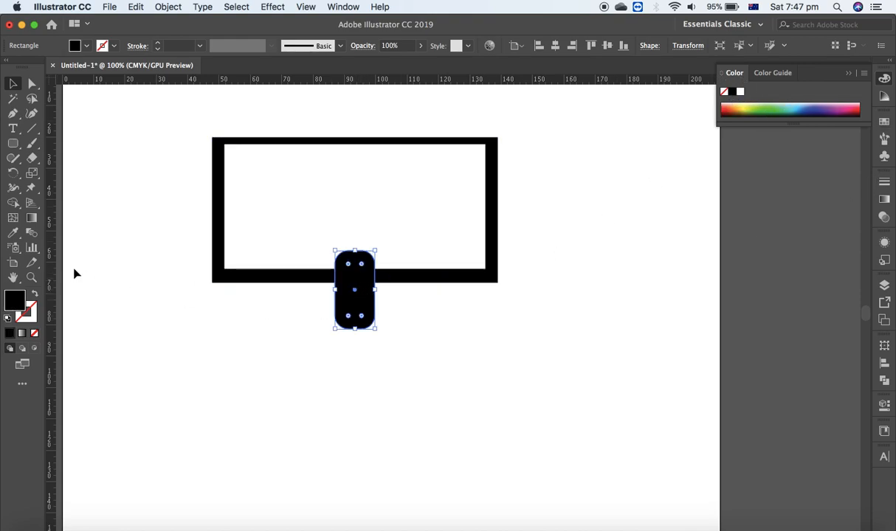
left_click(29, 314)
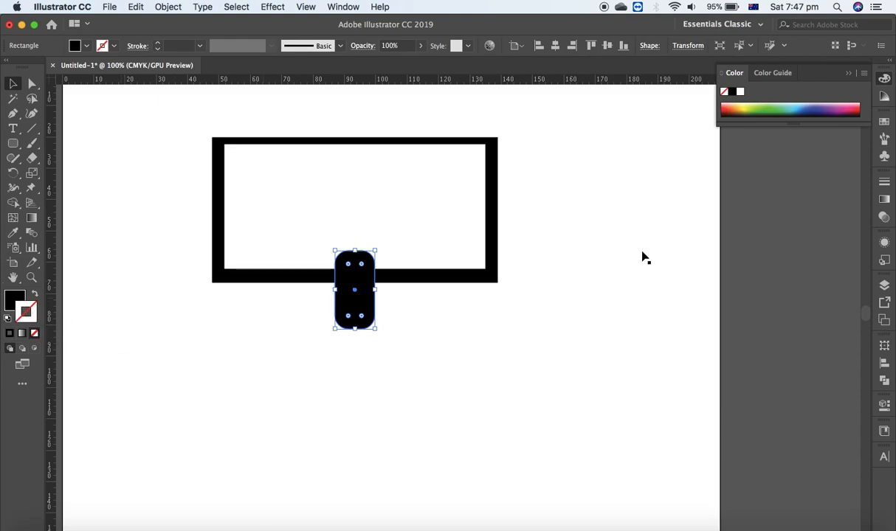
left_click(740, 93)
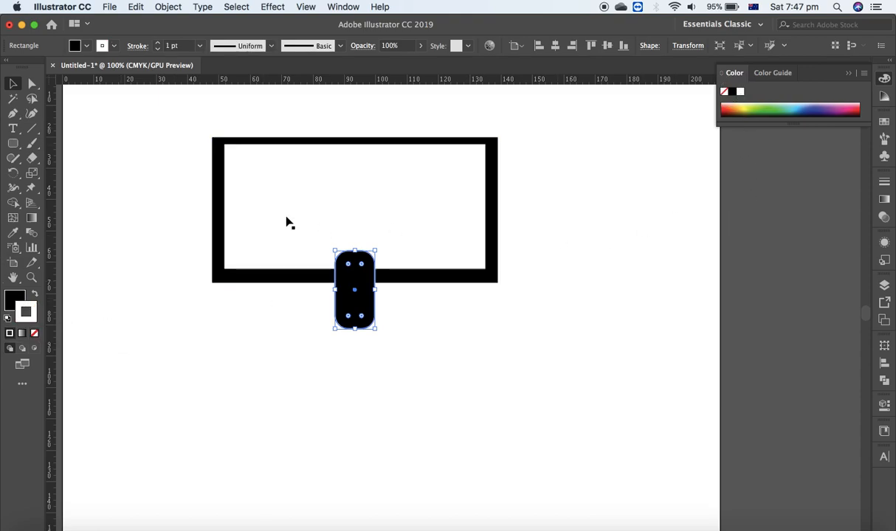
left_click(158, 43)
left_click(159, 44)
left_click(158, 44)
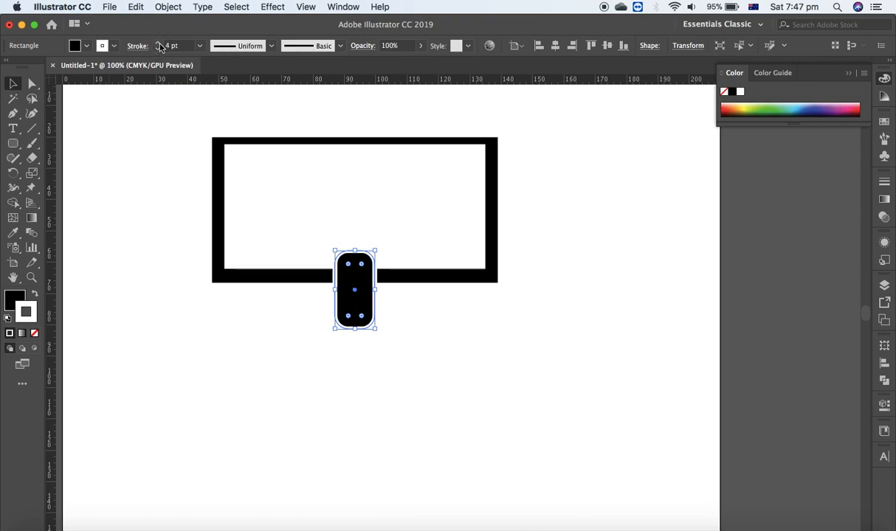
left_click(462, 335)
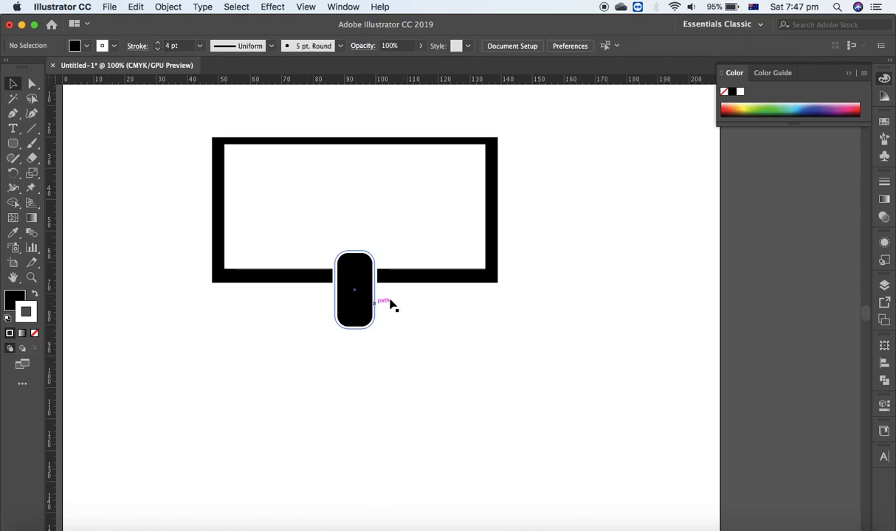
Send the rounded stand to the back, behind both monitor rectangles.
left_click(365, 316)
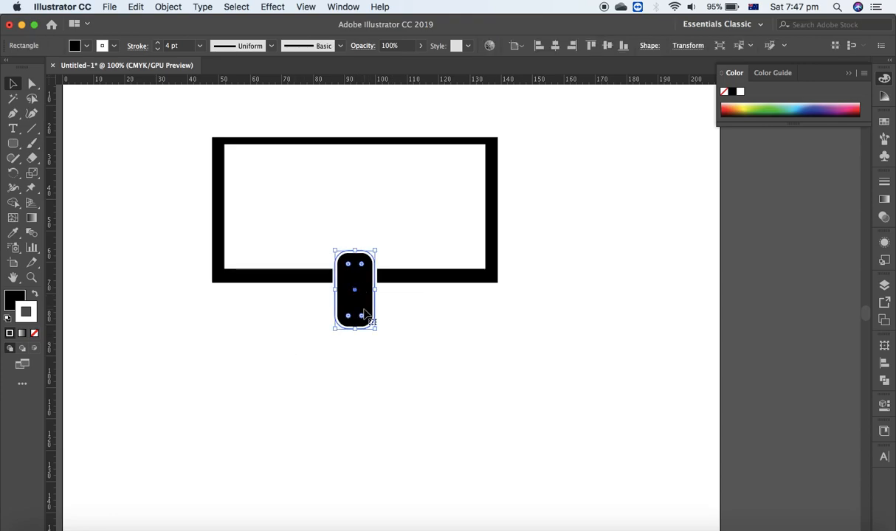
right_click(365, 316)
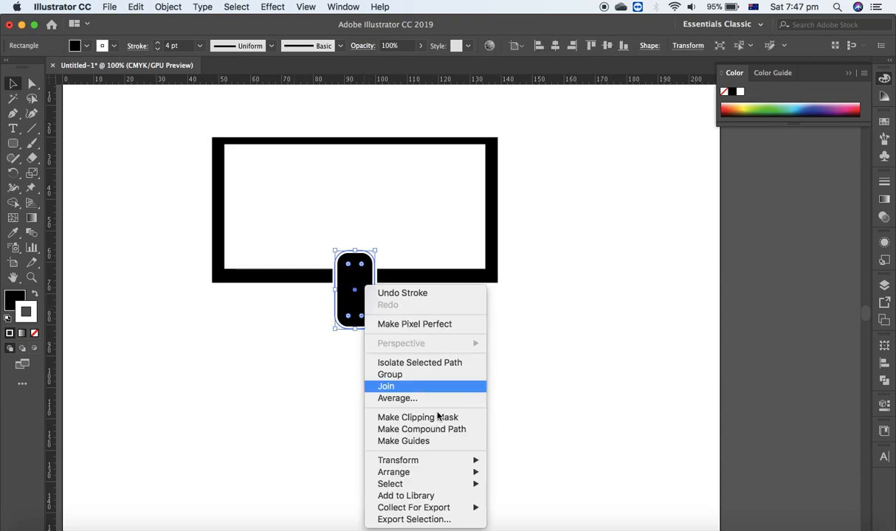
mouse_move(409, 480)
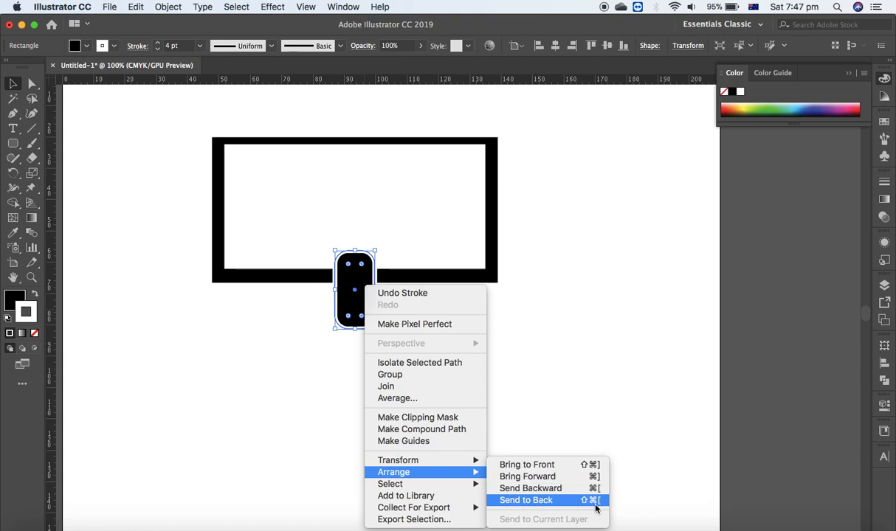
left_click(595, 352)
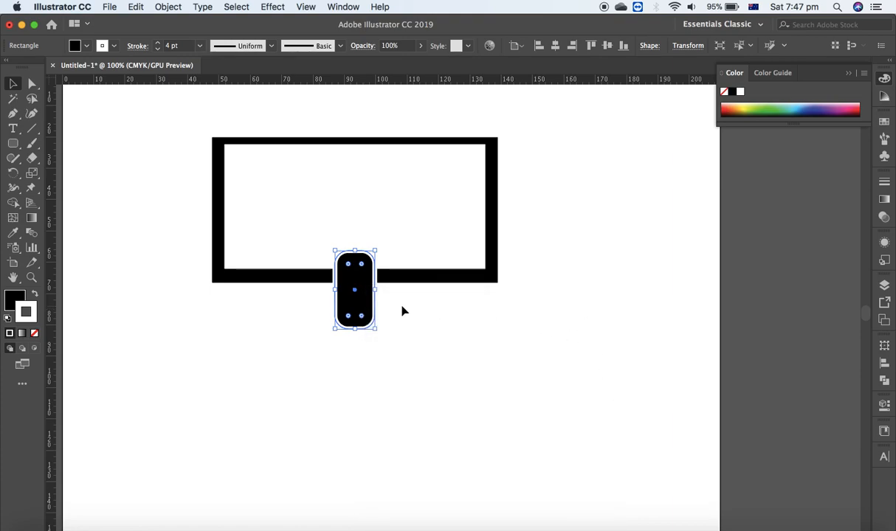
key("a")
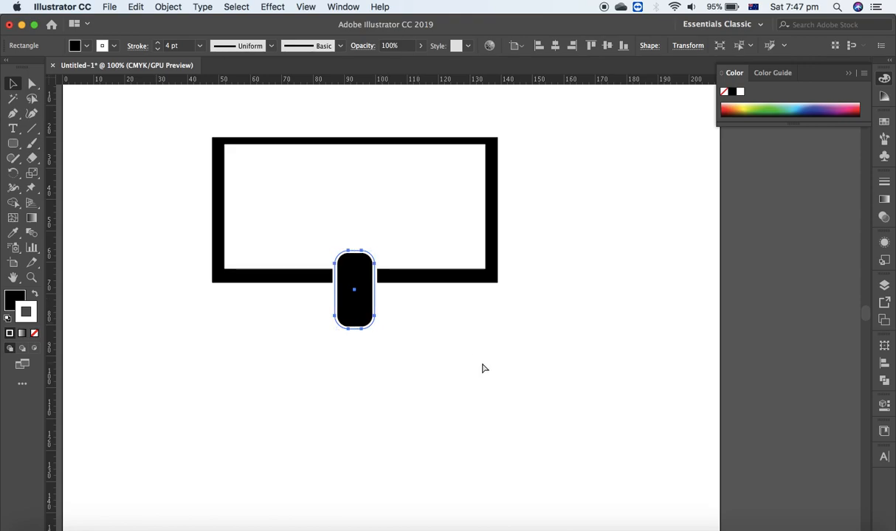
key("v")
left_click(158, 7)
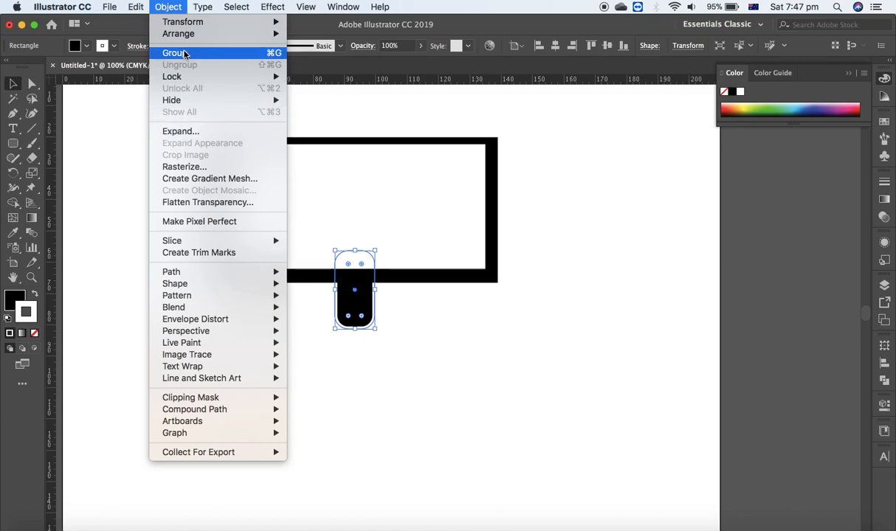
mouse_move(177, 33)
left_click(329, 69)
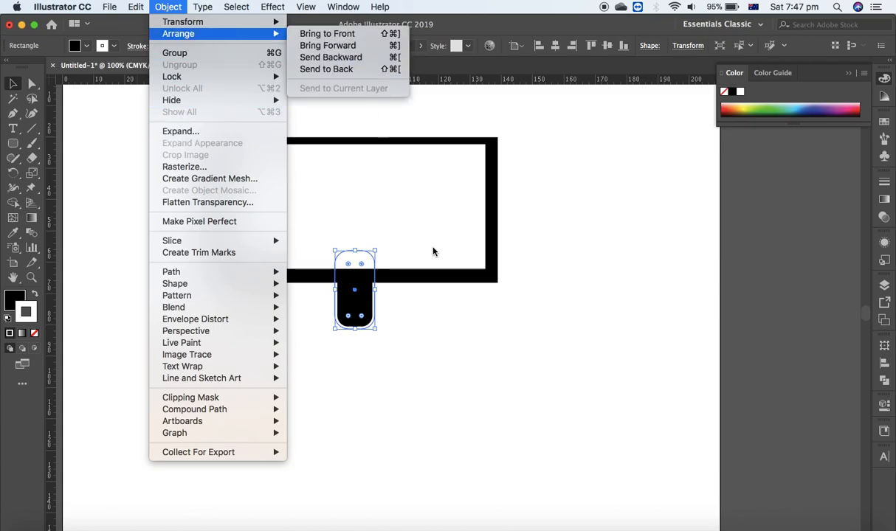
left_click(298, 353)
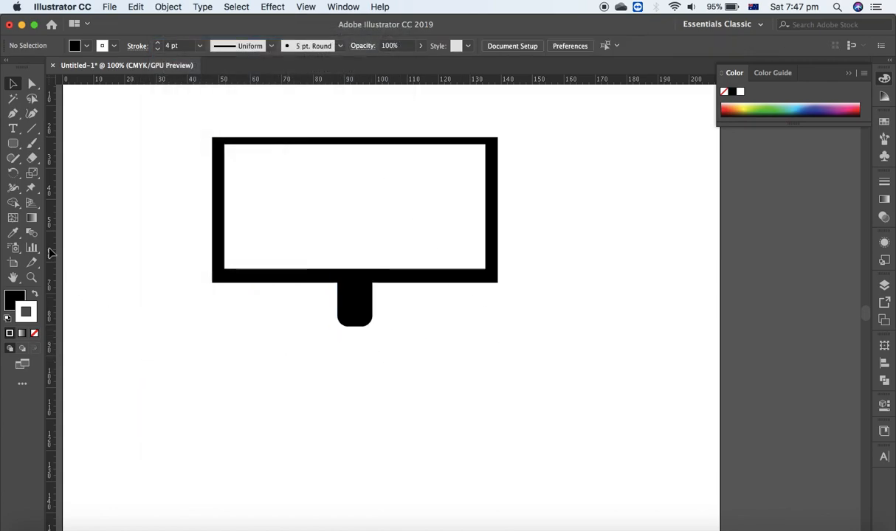
Draw an ellipse about 33 mm wide and 12 mm high, centred over the lower end of the stand as its base.
left_click_drag(13, 143, 86, 178)
left_click_drag(307, 312, 388, 334)
left_click(13, 84)
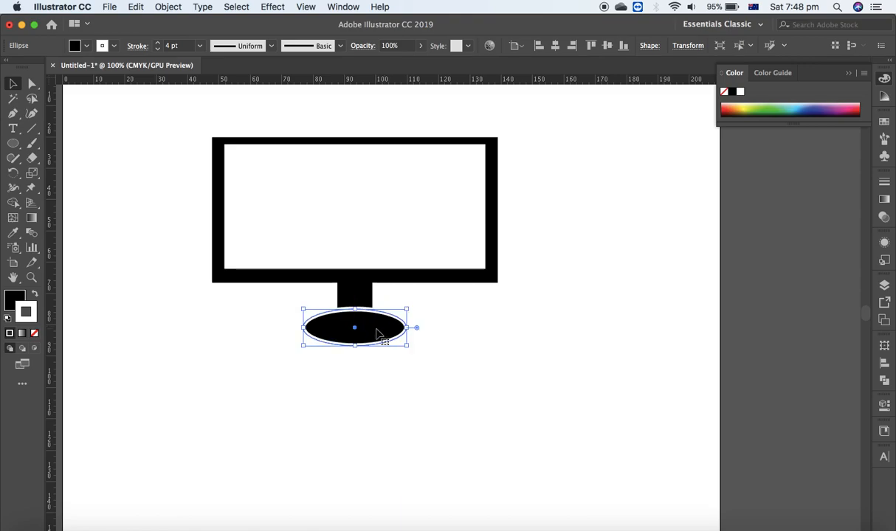
Send the base ellipse to the back, behind the stand.
right_click(375, 333)
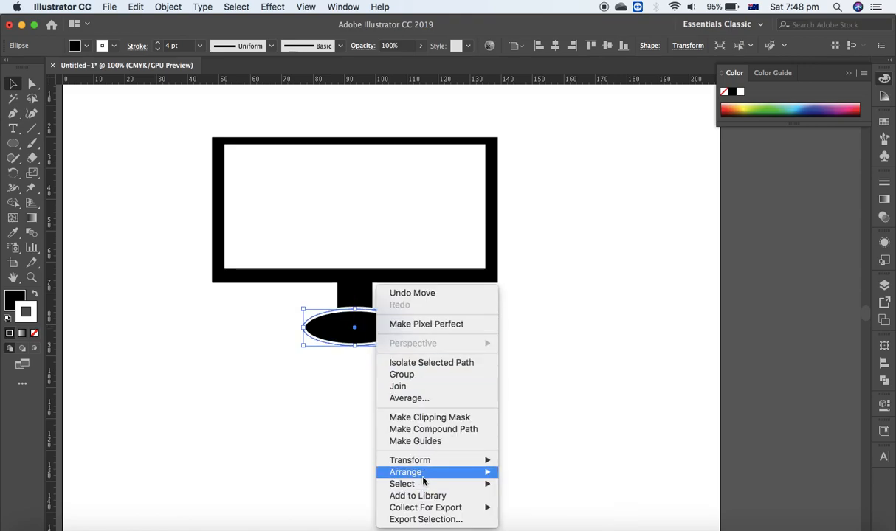
mouse_move(424, 480)
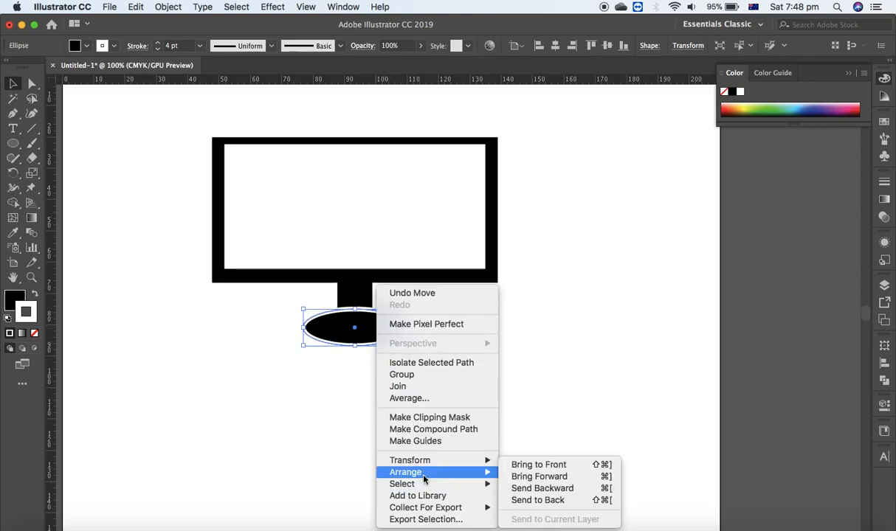
left_click(550, 502)
Enlarge the base ellipse about its centre to about 39 mm wide and 14 mm high.
left_click(410, 330)
left_click(391, 330)
left_click_drag(408, 348, 391, 322)
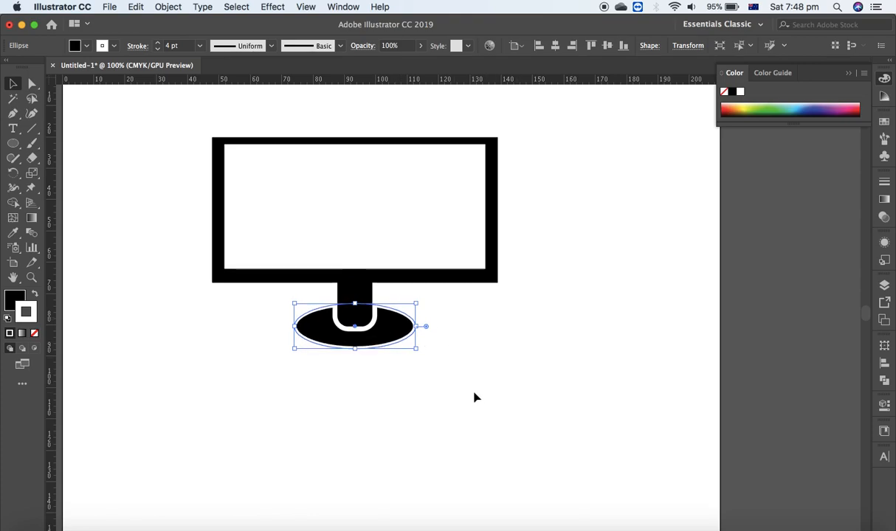
left_click(440, 365)
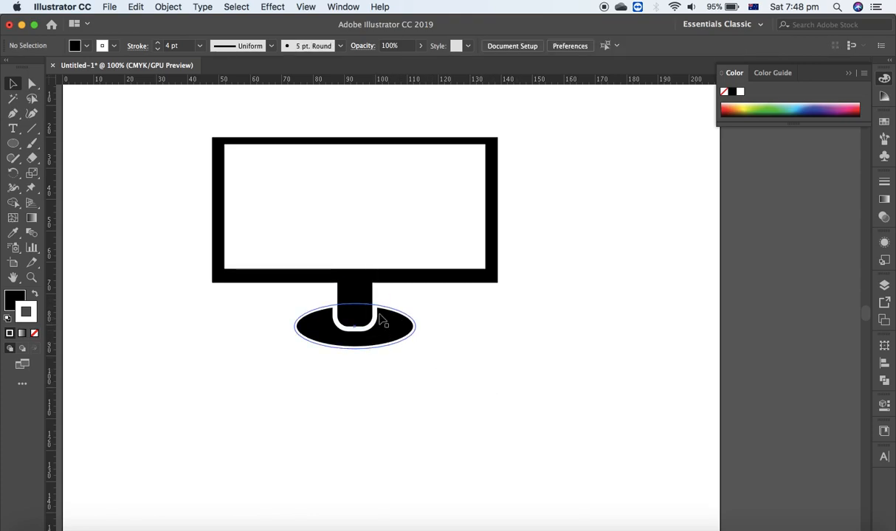
Reduce the stroke weight of the rounded stand's white outline by one step.
left_click(366, 296)
key("super+shift+bracketright")
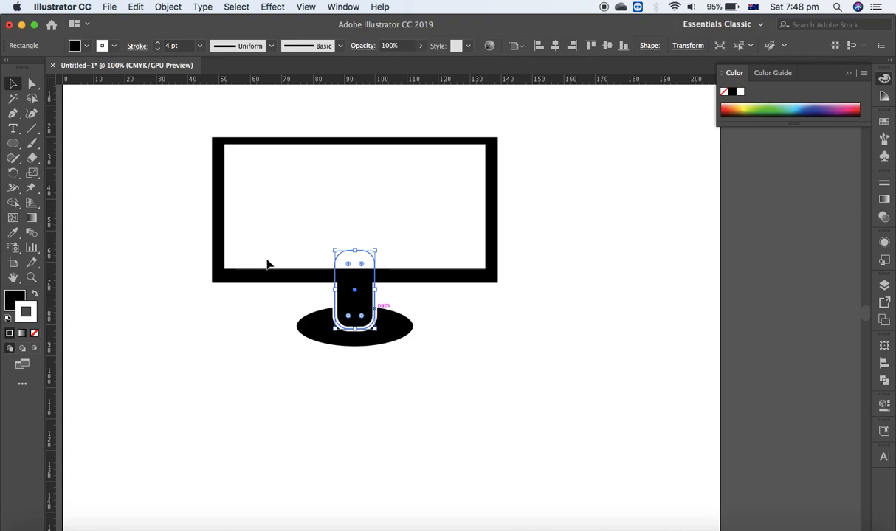
left_click(157, 50)
left_click(496, 359)
left_click(397, 330)
left_click(526, 364)
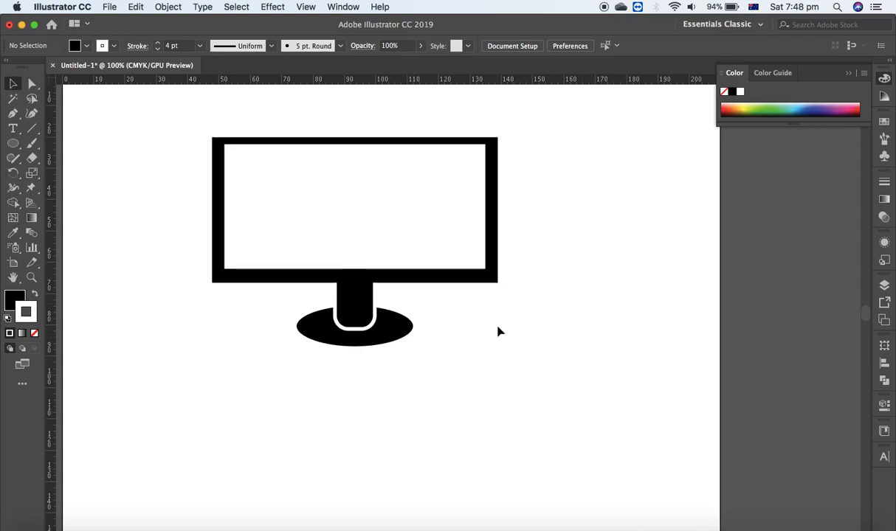
Shorten the white screen rectangle to about 38 mm high by raising its lower edge, thickening the monitor's lower border.
left_click(368, 253)
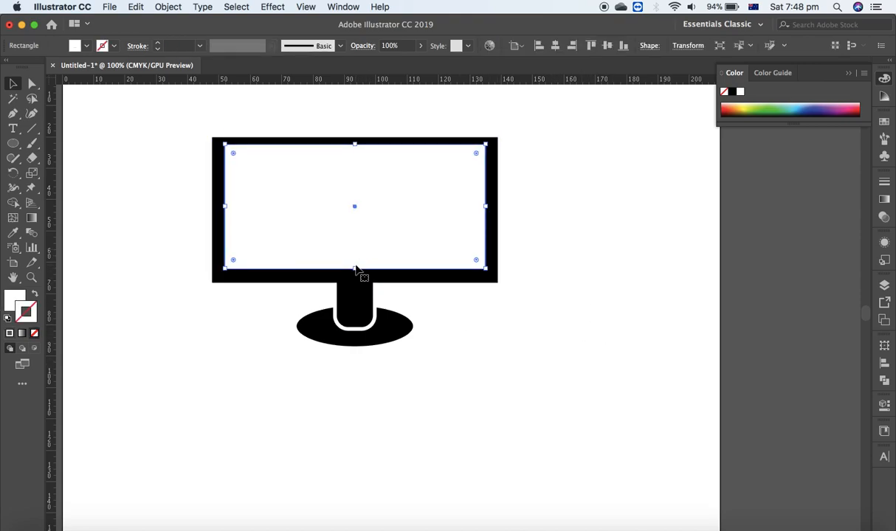
left_click_drag(356, 268, 355, 263)
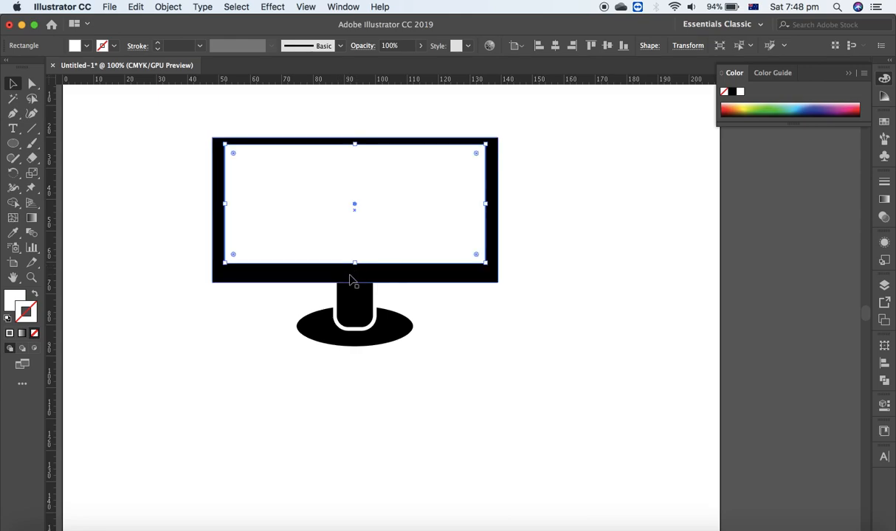
left_click(528, 359)
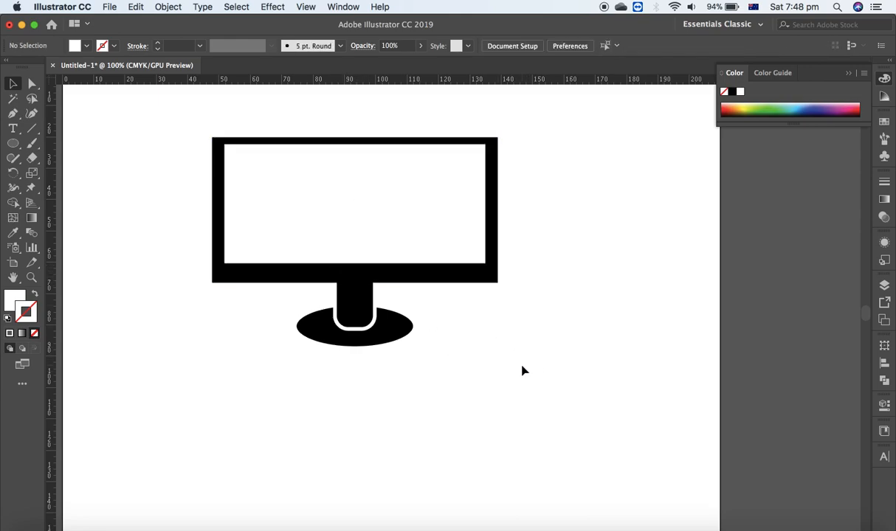
Add the text "D LL" on the empty artboard below the monitor, leaving a gap for the missing letter.
left_click(12, 128)
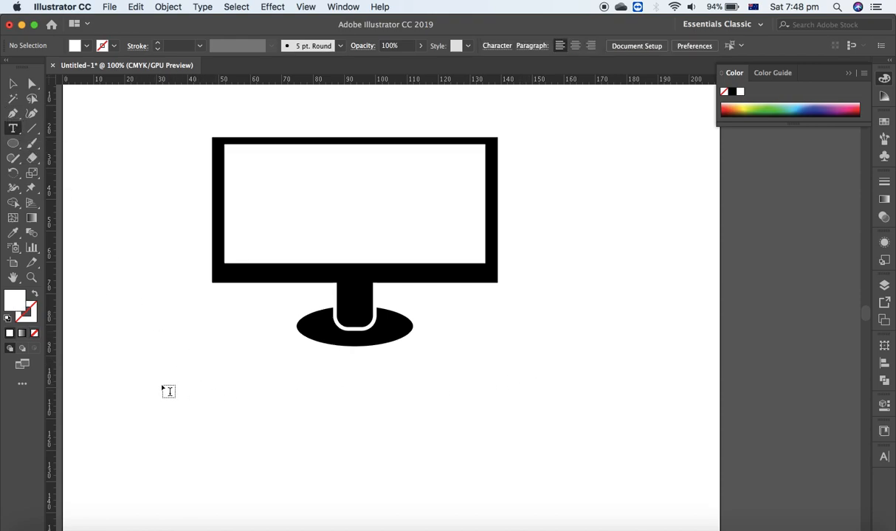
left_click(168, 387)
type("j")
type("D LL")
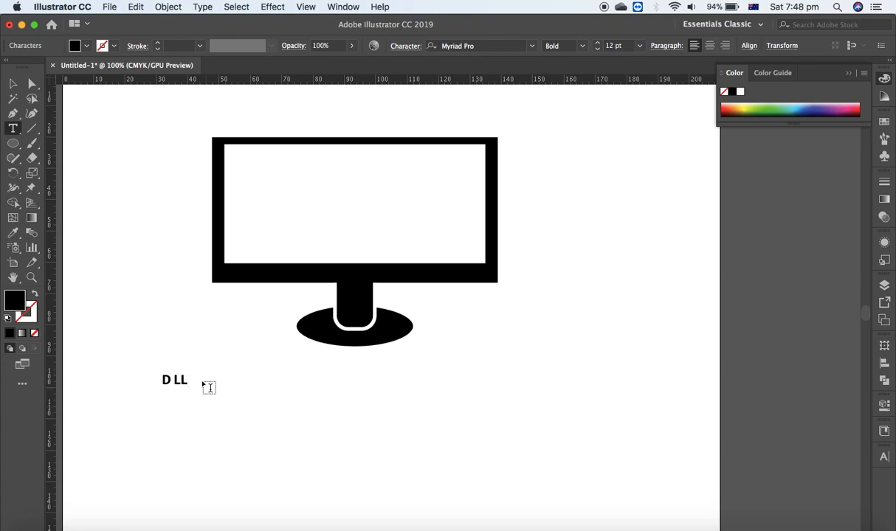
left_click(11, 85)
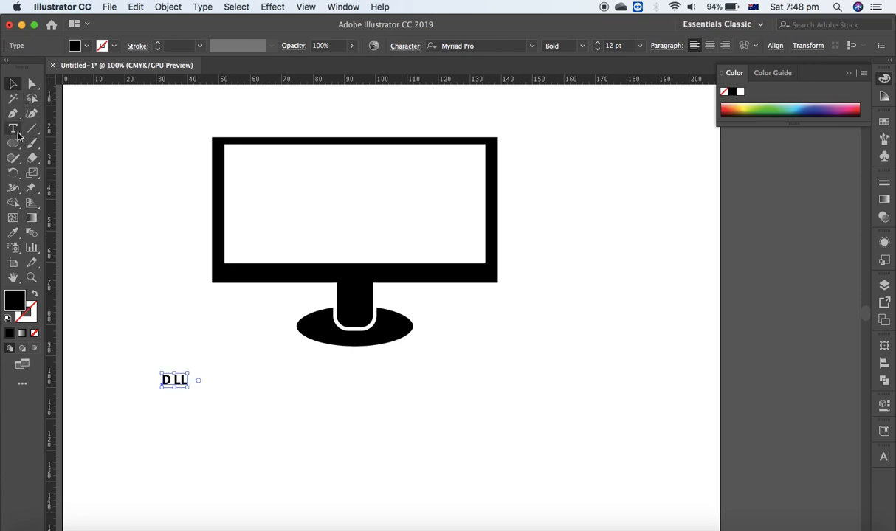
Add the letter "E" as a separate text object beside "D LL".
left_click(13, 127)
left_click(276, 387)
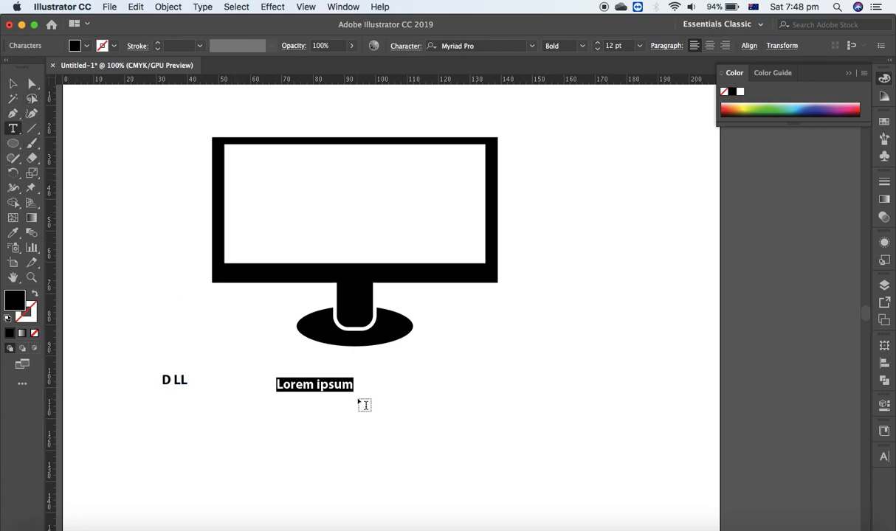
type("E")
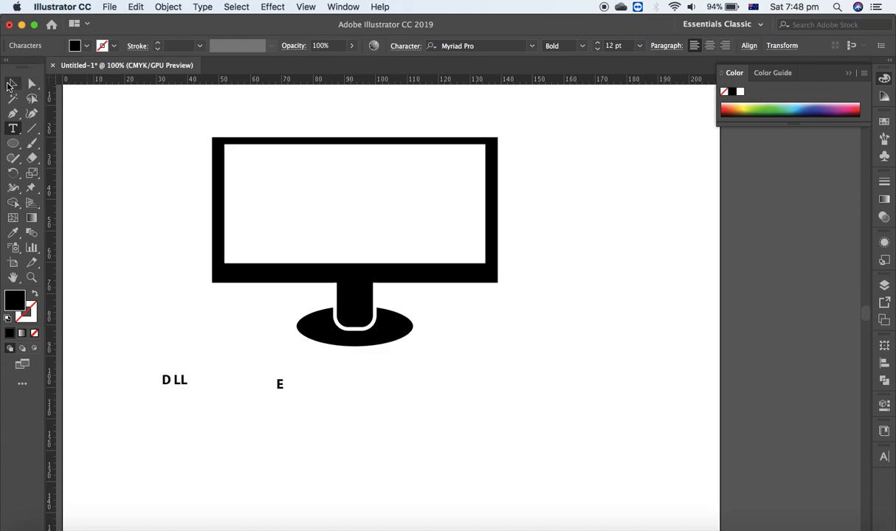
left_click(12, 84)
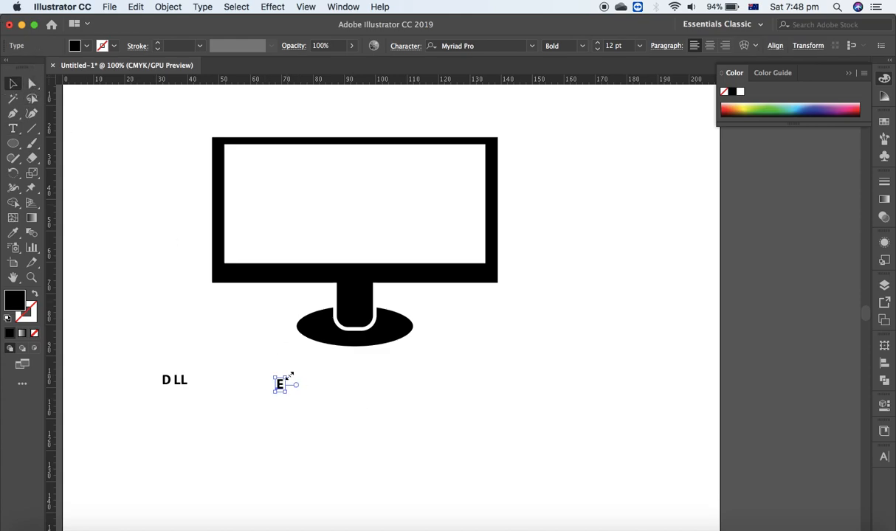
Rotate the separate letter "E" about 30° counter-clockwise.
left_click(32, 277)
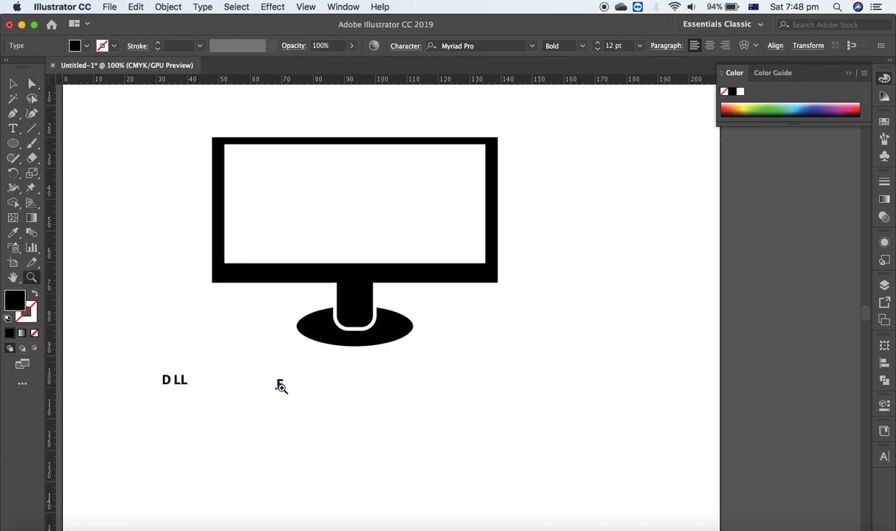
left_click(280, 387)
left_click(13, 84)
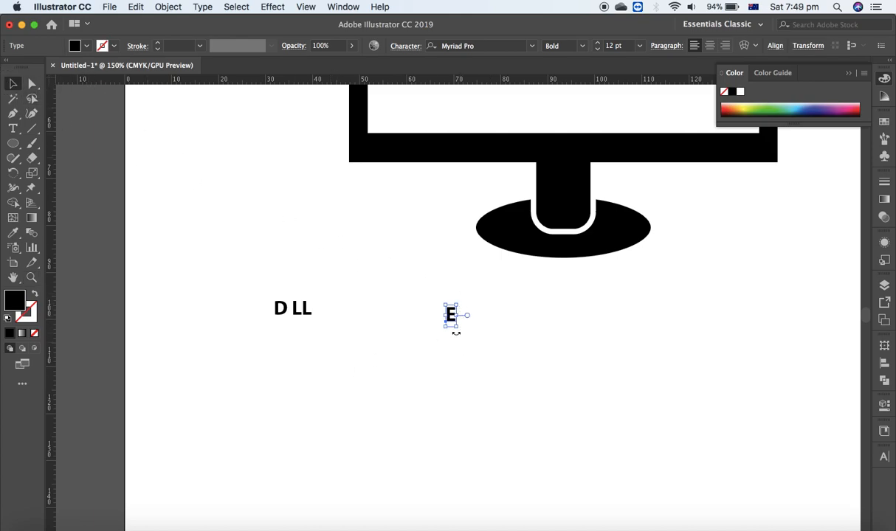
left_click(32, 278)
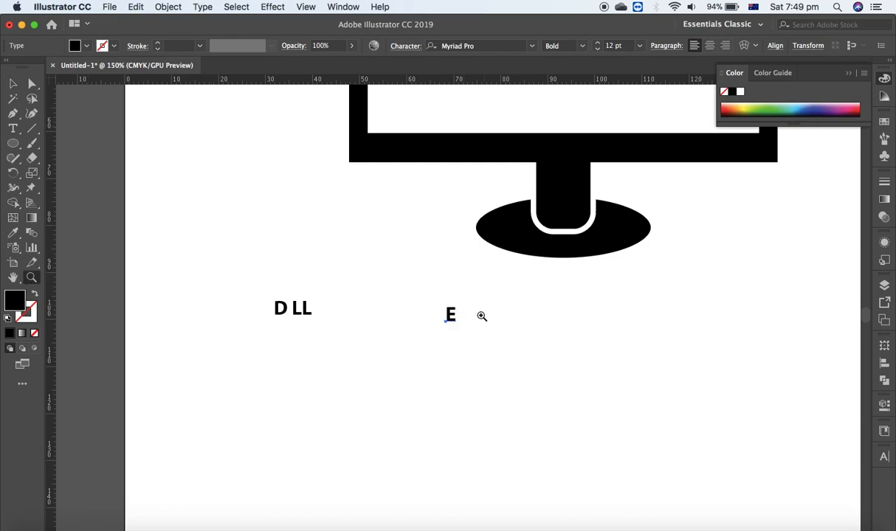
left_click(465, 318)
left_click(12, 83)
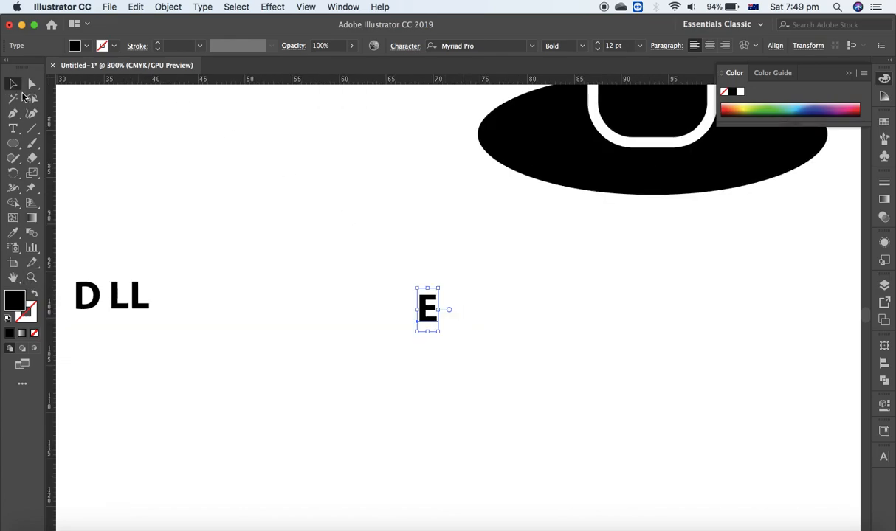
left_click(500, 316)
left_click(433, 312)
left_click_drag(445, 289, 433, 262)
Move "D LL" and the tilted "E" together, fitting the "E" into the gap to form the DELL logo.
left_click_drag(120, 299, 270, 319)
left_click_drag(426, 315, 251, 321)
left_click(469, 319)
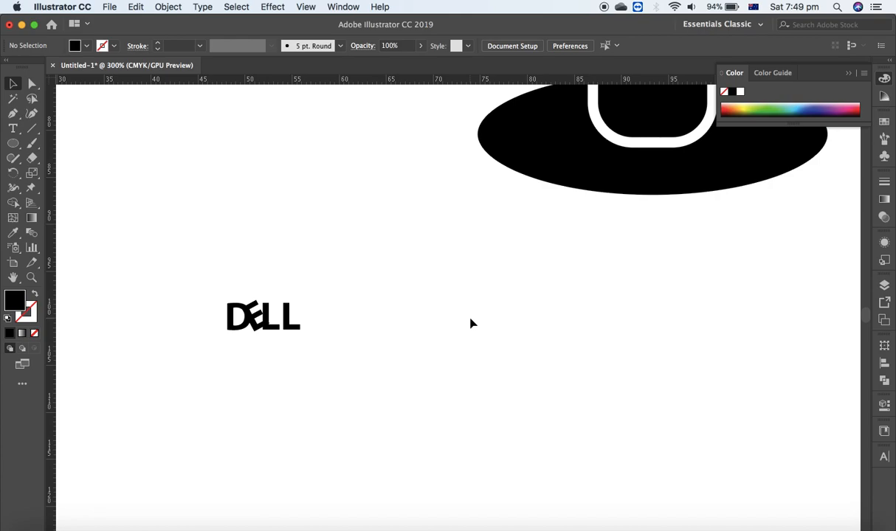
Fill the DELL lettering with white and group its two text objects.
left_click(334, 345)
left_click_drag(334, 345, 206, 288)
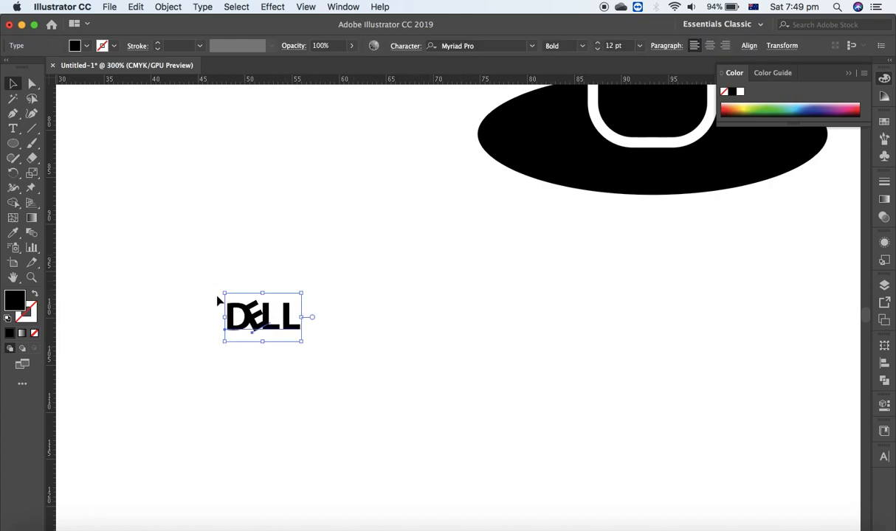
left_click(741, 94)
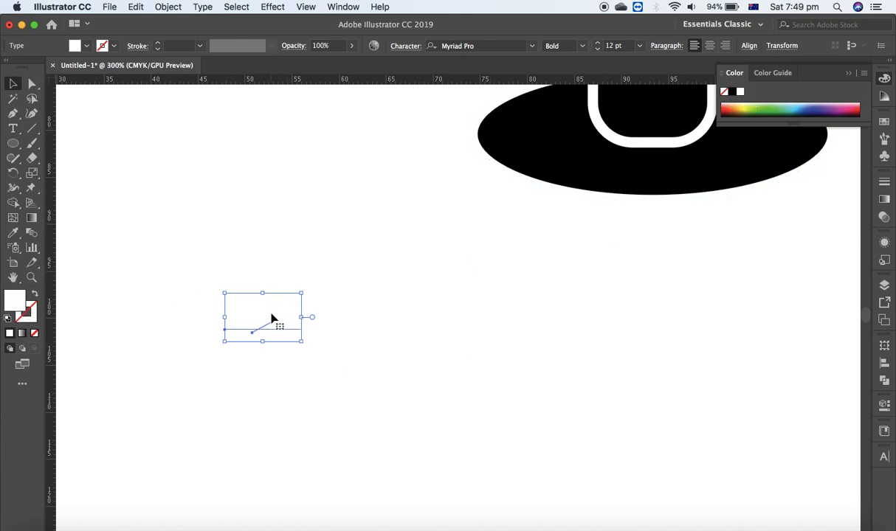
key("super+g")
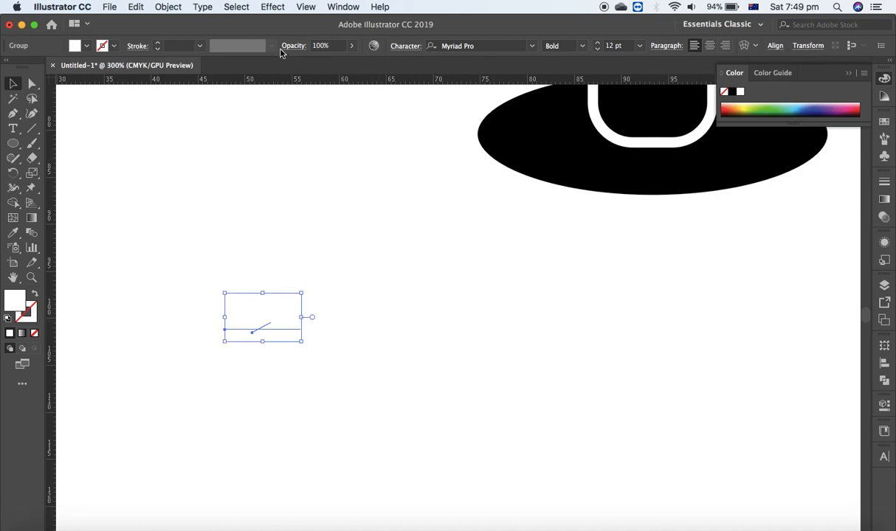
left_click(169, 8)
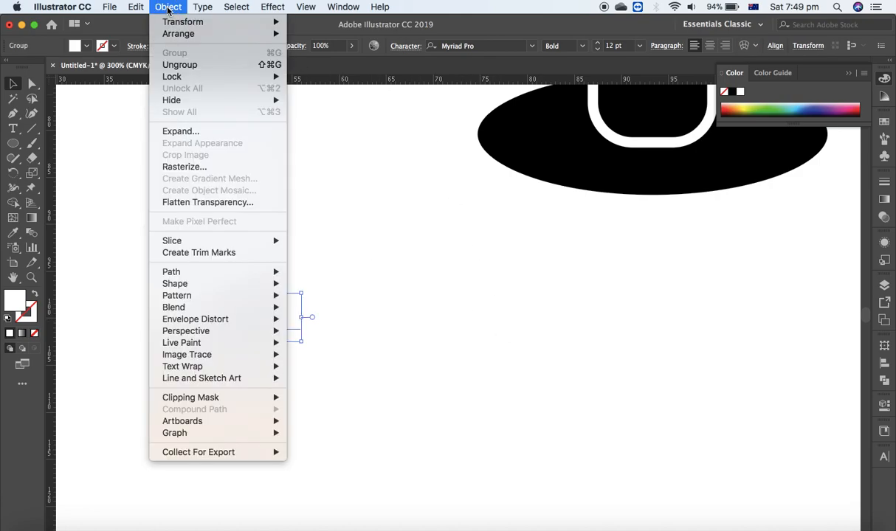
left_click(459, 399)
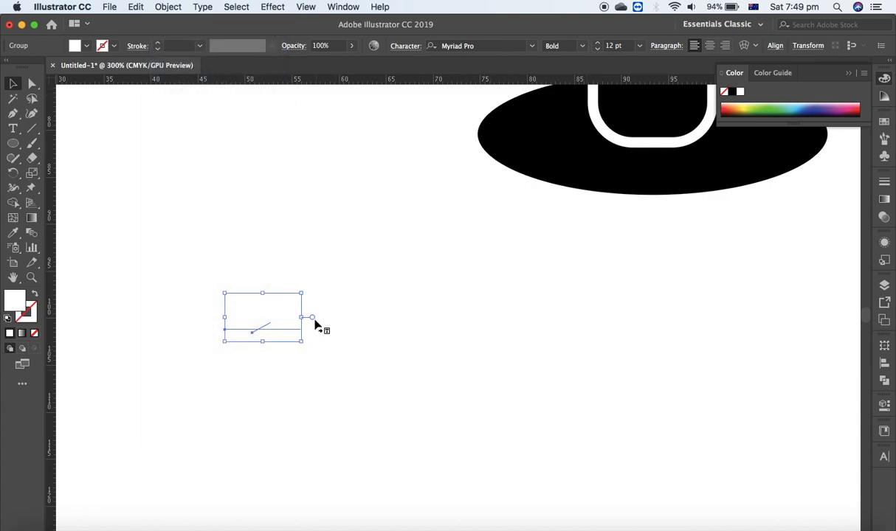
right_click(283, 309)
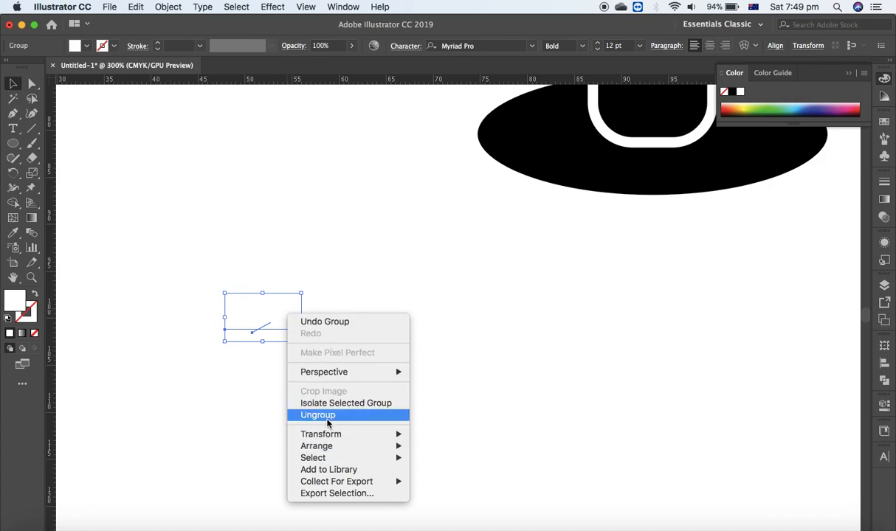
left_click(561, 370)
Move the white DELL logo onto the monitor's lower black border, roughly centred above the stand.
left_click_drag(621, 277, 476, 390)
left_click_drag(140, 417, 452, 260)
left_click_drag(600, 369, 473, 482)
left_click_drag(323, 387, 423, 232)
left_click(608, 313)
left_click(659, 352)
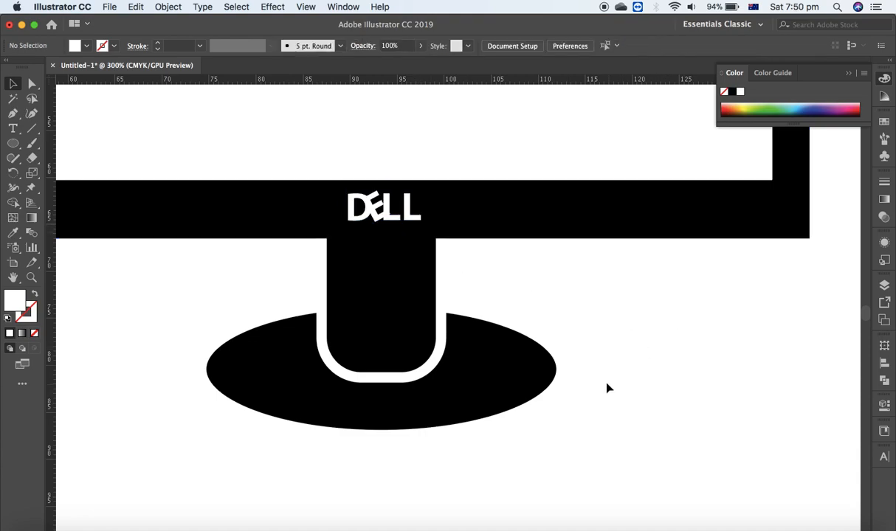
Examine the whole monitor icon with its logo, screen, stand and base.
key("z")
left_click(520, 270, "alt")
left_click(444, 198, "alt")
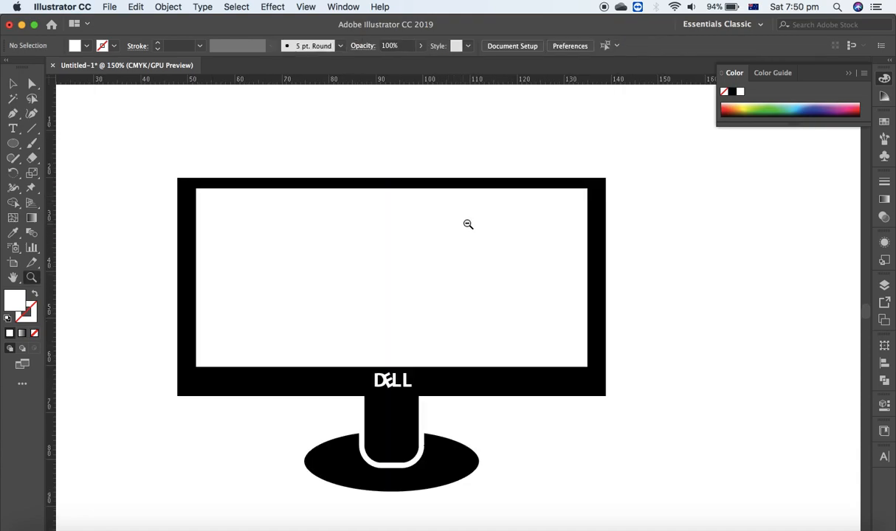
left_click(12, 83)
left_click(542, 341)
left_click(662, 416)
left_click(456, 247)
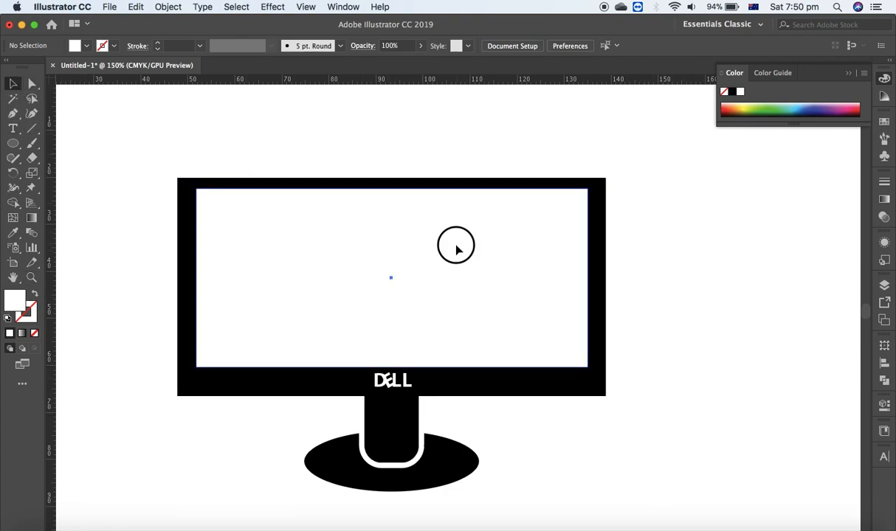
left_click(658, 246)
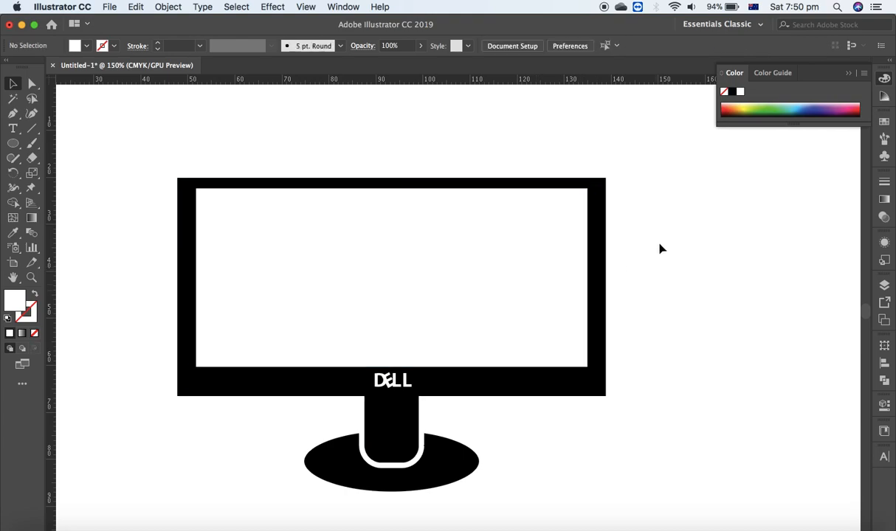
Minimize the Illustrator window to capture a screenshot of the desktop, and restore the monitor document.
left_click(22, 24)
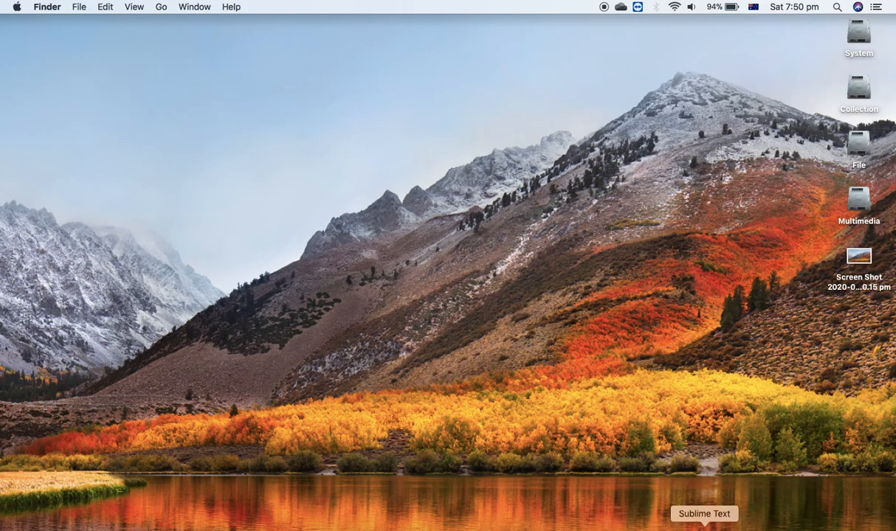
left_click(730, 525)
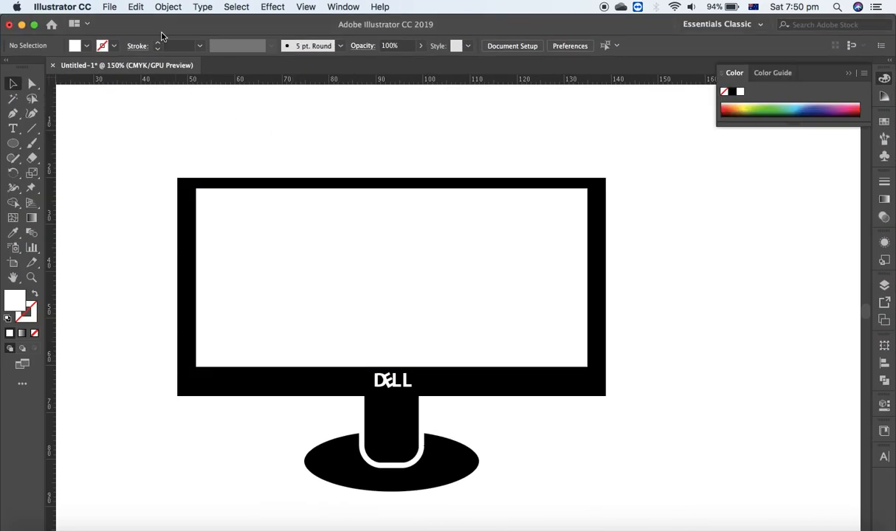
Place the screenshot file from the Desktop folder so that it fills the monitor's white screen area.
left_click(167, 7)
mouse_move(109, 7)
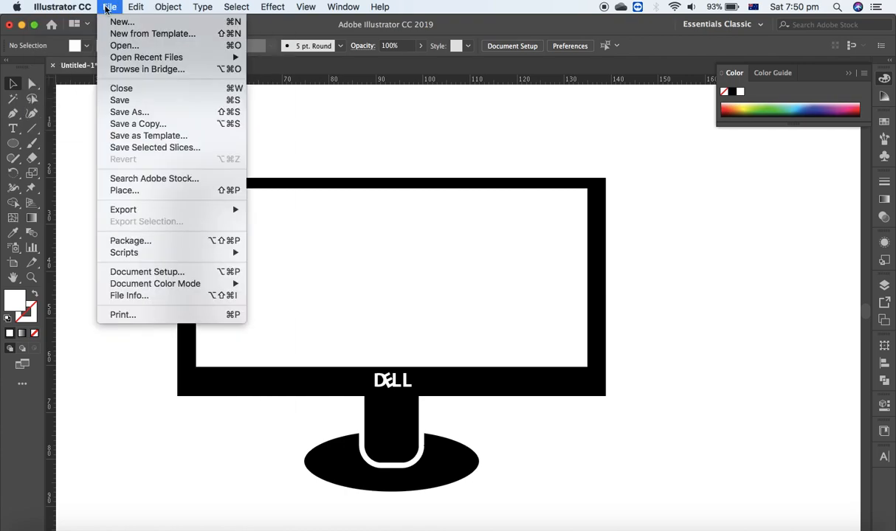
left_click(135, 191)
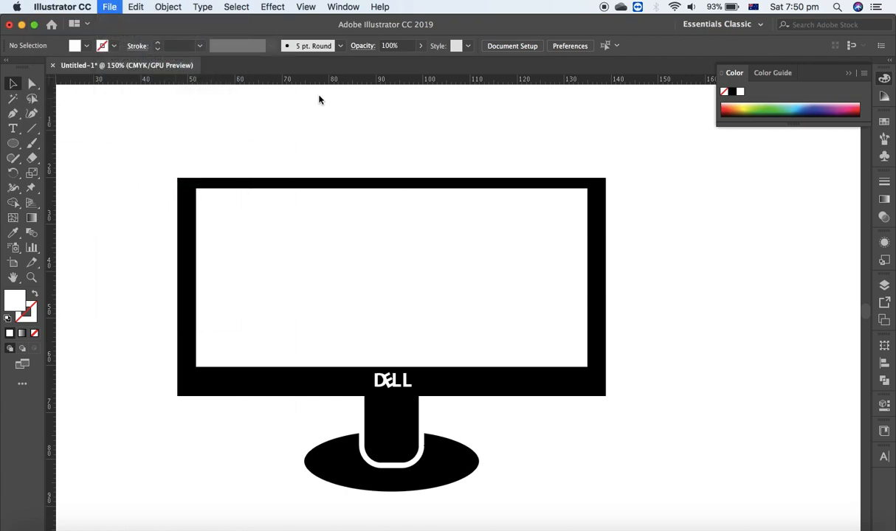
left_click(337, 103)
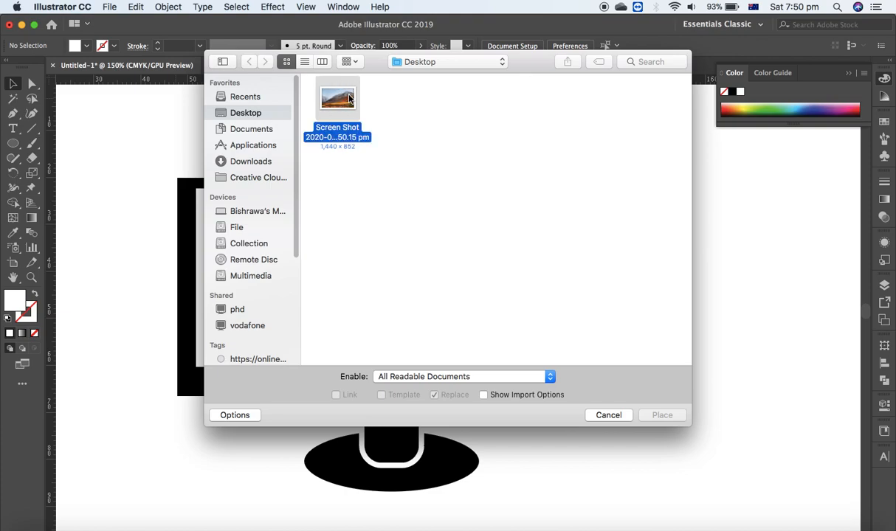
left_click(669, 420)
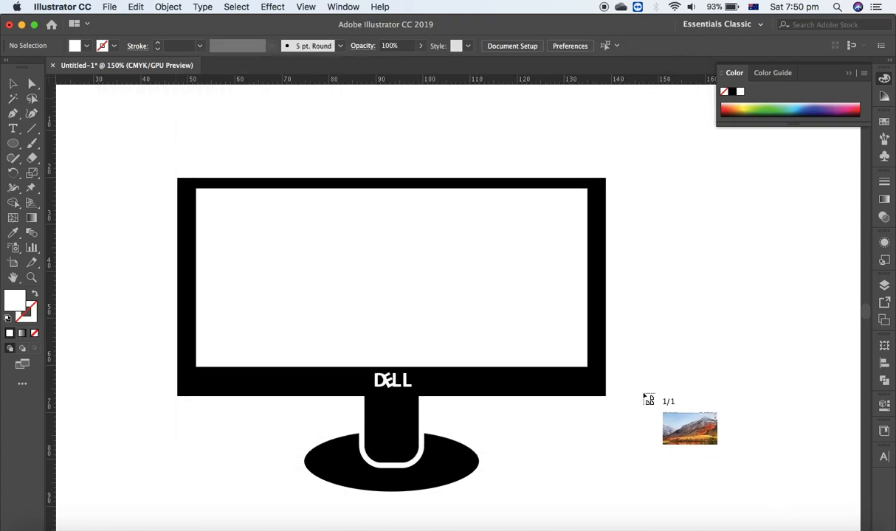
left_click_drag(200, 192, 588, 366)
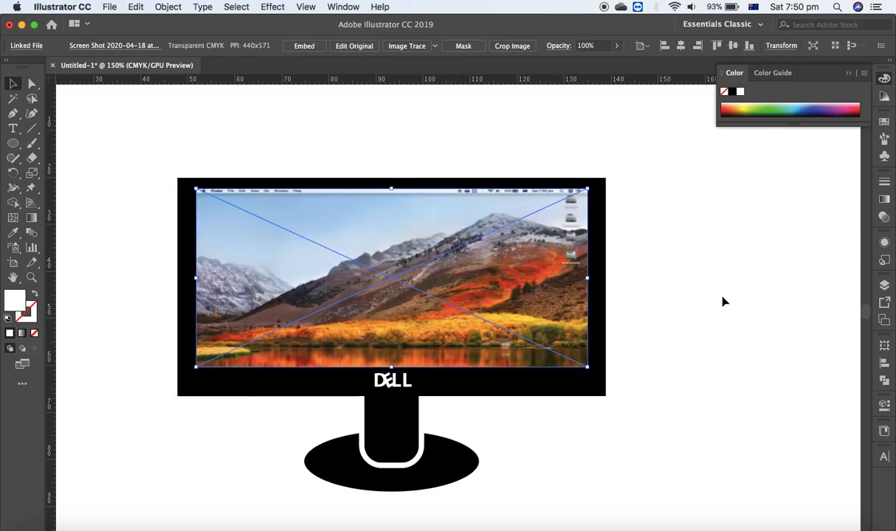
left_click(738, 298)
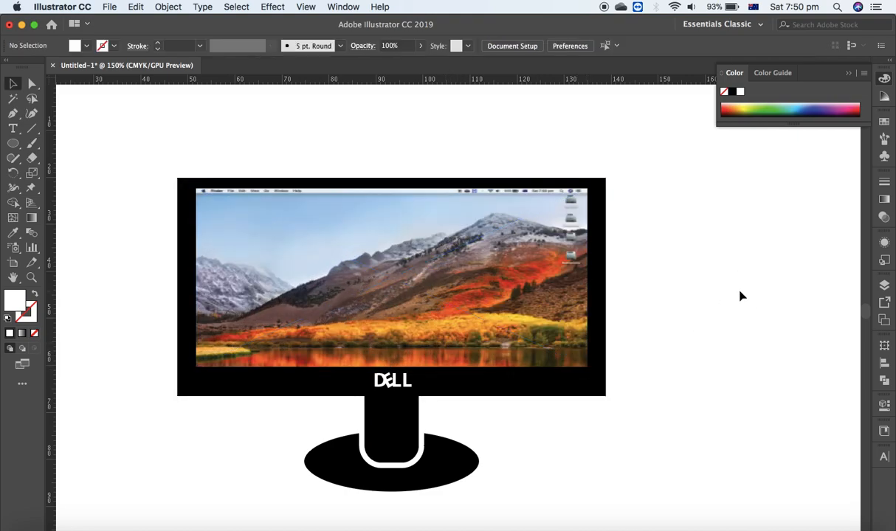
Round all four corners of the monitor's black outer frame equally with the Direct Selection tool.
left_click(184, 191)
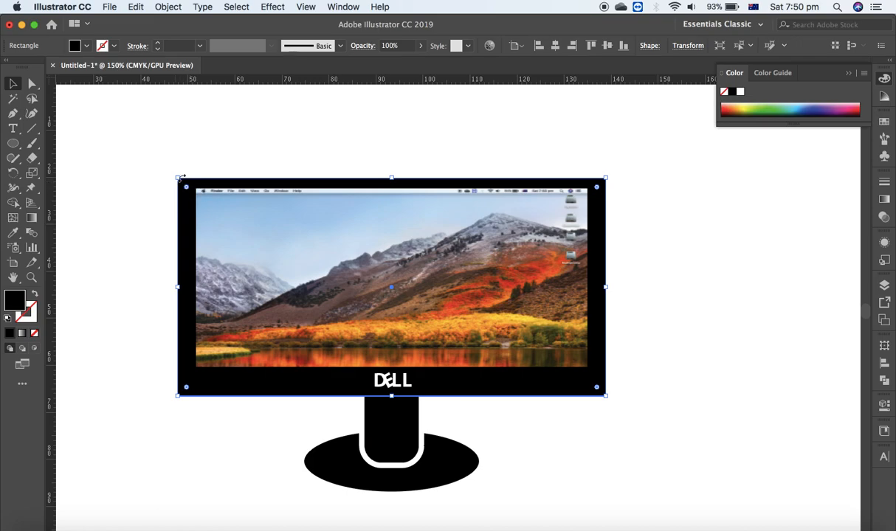
left_click(189, 166)
left_click(186, 192)
left_click(199, 160)
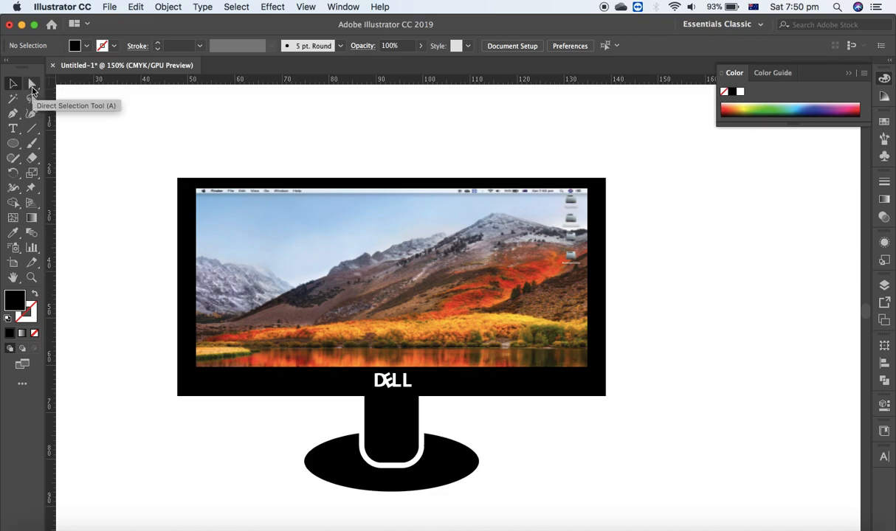
left_click(13, 83)
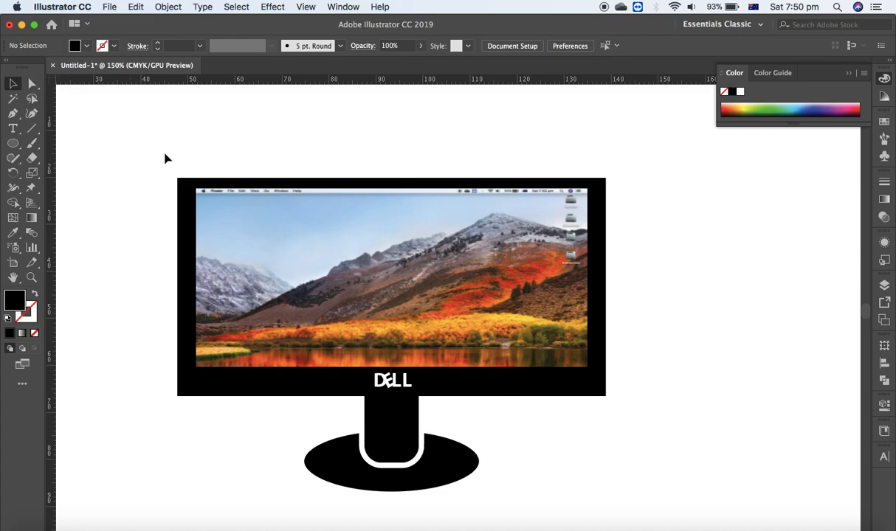
left_click(185, 189)
left_click(32, 83)
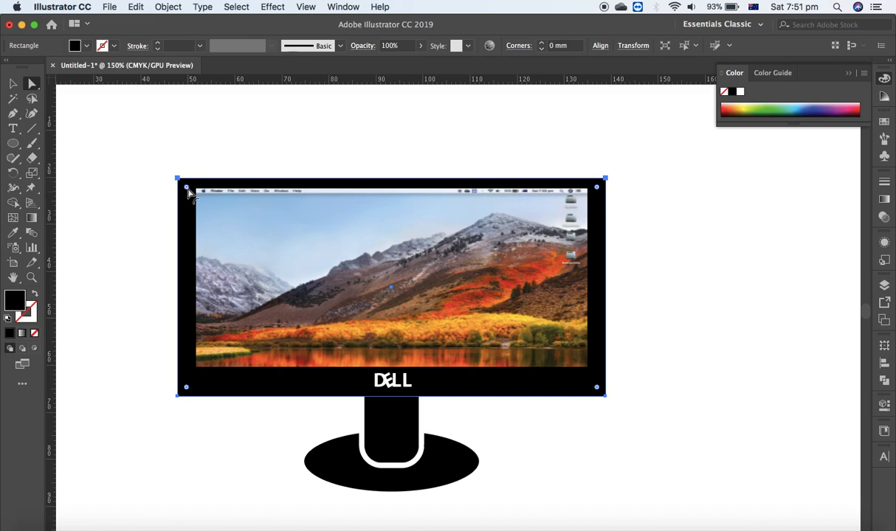
left_click_drag(187, 192, 198, 203)
left_click(778, 267)
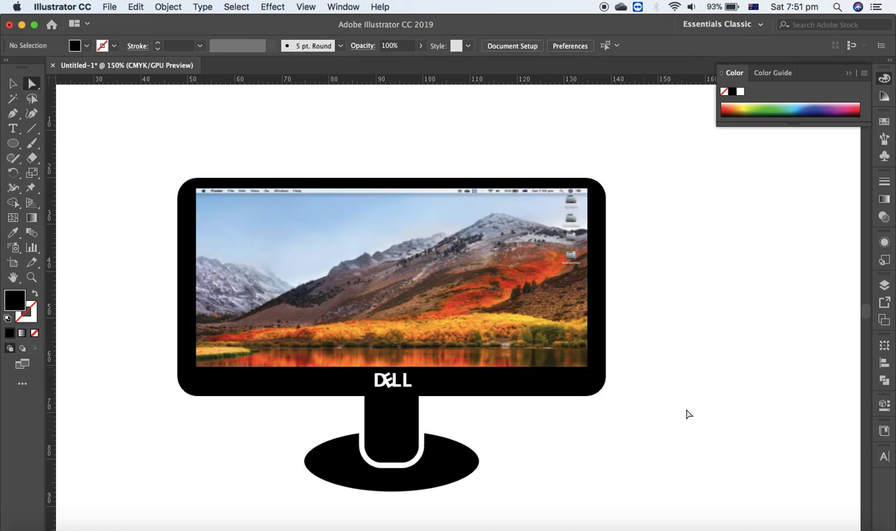
Group all the monitor's parts, including frame, screenshot, DELL logo, stand and base.
left_click(9, 281)
left_click_drag(626, 416, 646, 392)
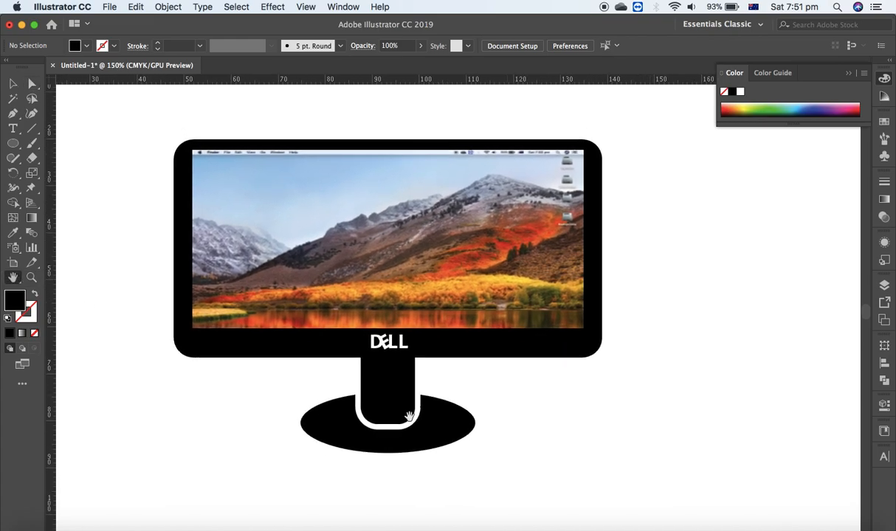
left_click(12, 83)
left_click_drag(708, 491, 143, 110)
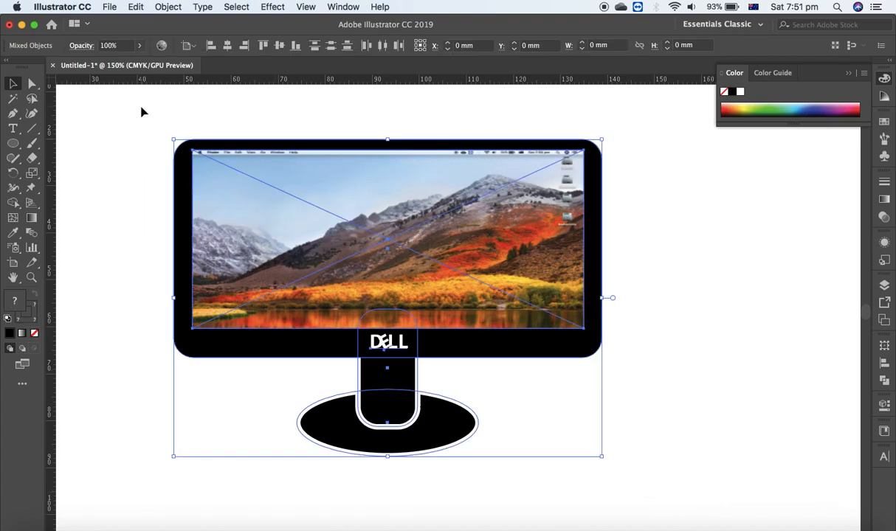
left_click(169, 7)
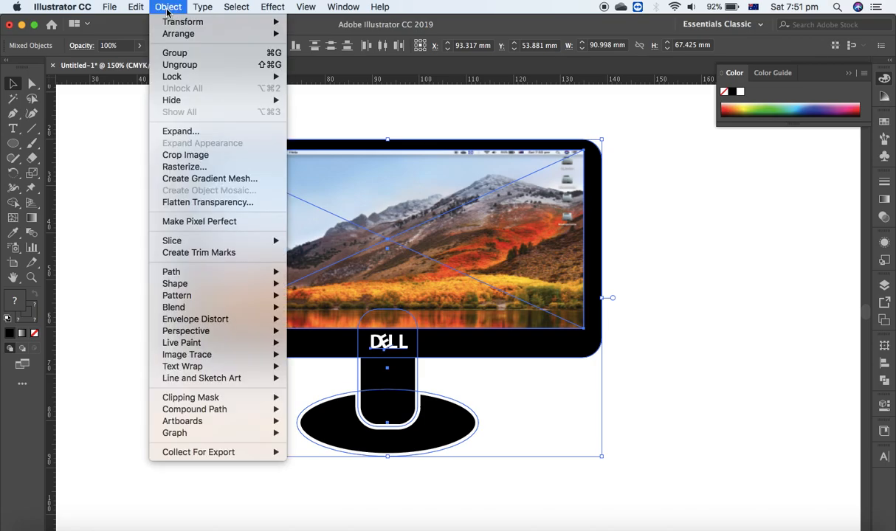
left_click(176, 53)
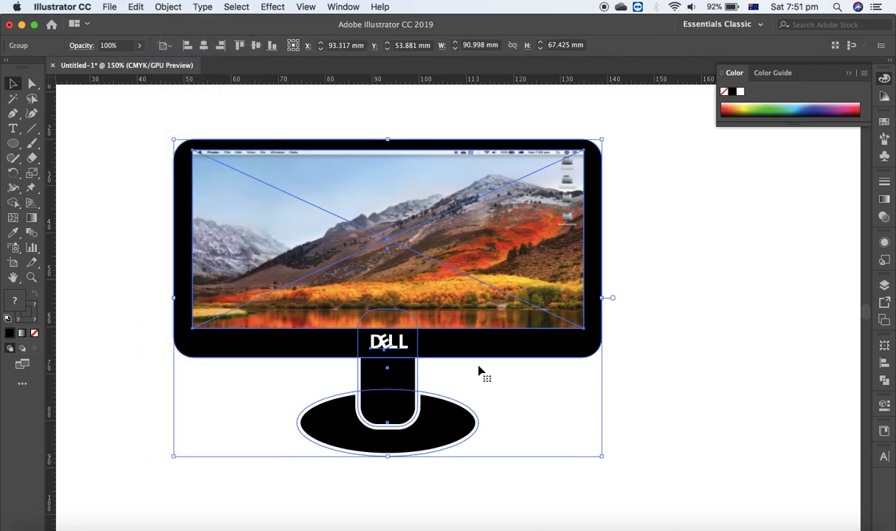
Scale the monitor group down proportionally to about 77.6 by 57.5 mm, keeping its upper-left corner fixed, and deselect it.
left_click_drag(602, 458, 541, 412)
left_click(656, 394)
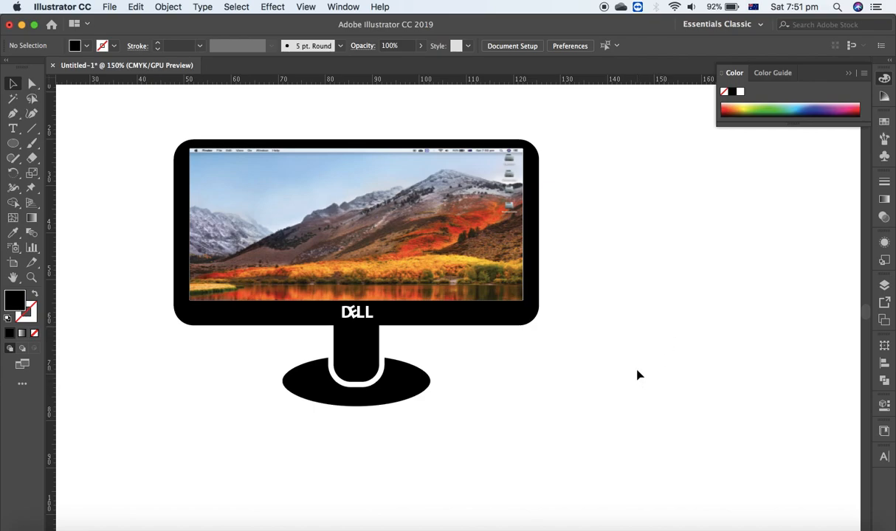
left_click(529, 311)
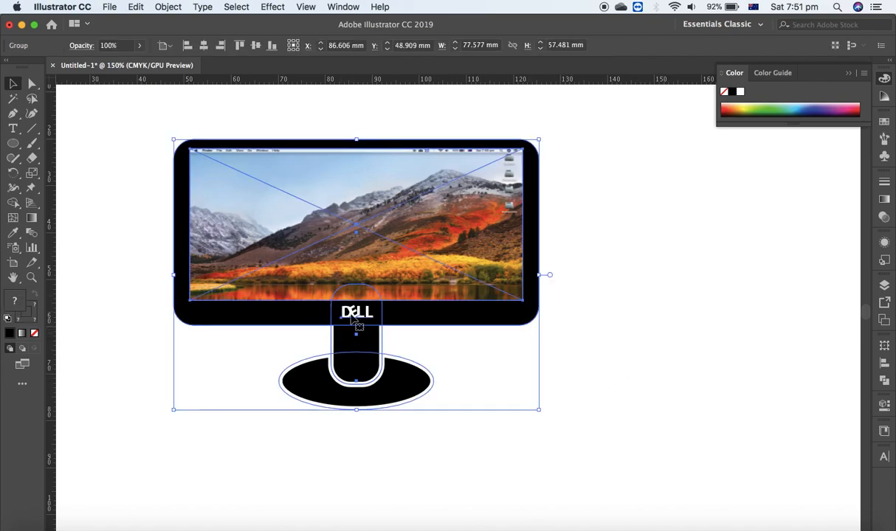
left_click(721, 335)
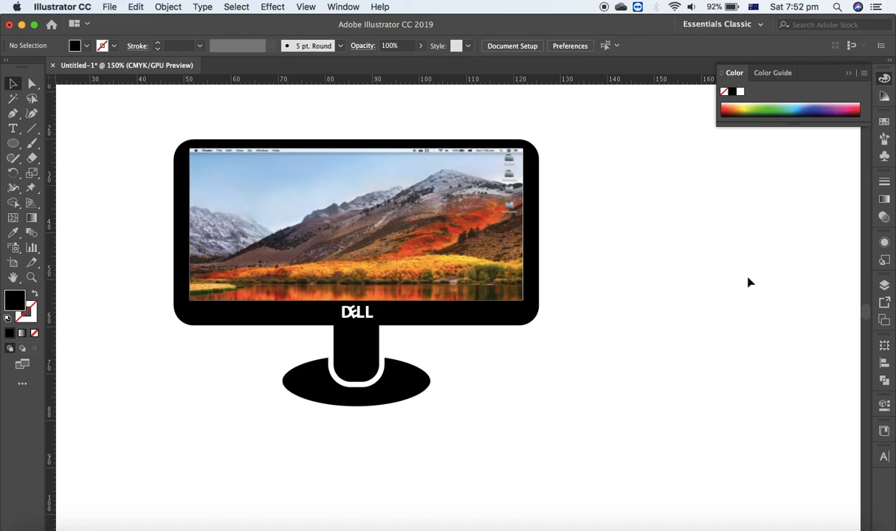
left_click(690, 306)
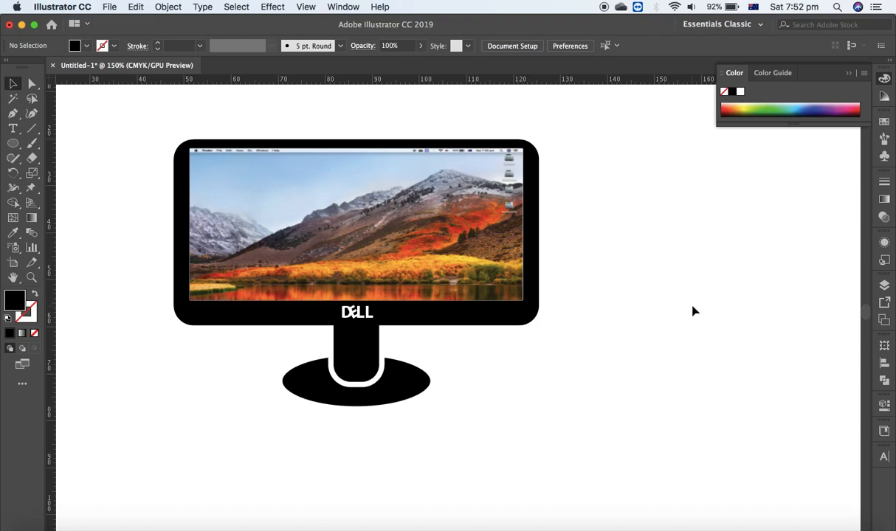